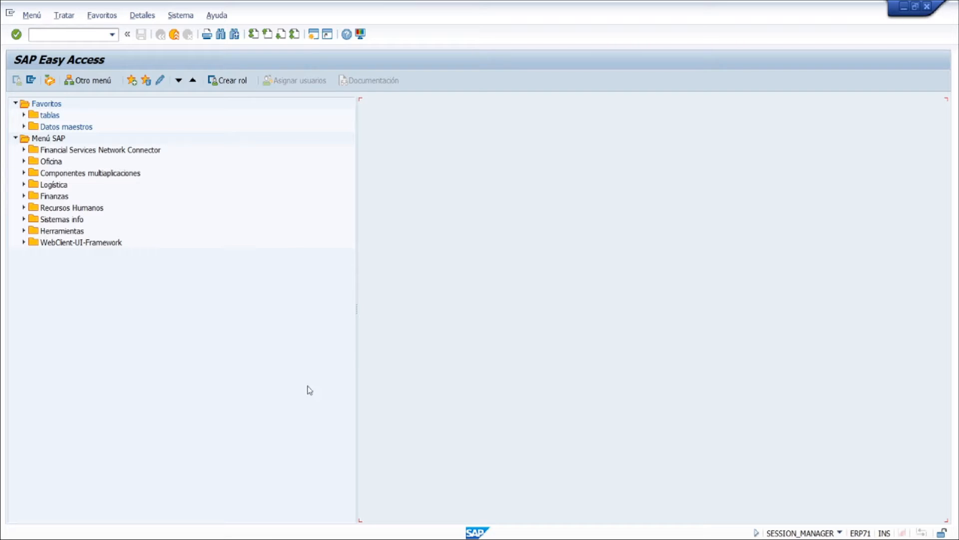
- Start transaction spro and display the SAP reference IMG
{"action": "left_click", "coordinate": [288, 325]}
{"action": "left_click", "coordinate": [61, 37]}
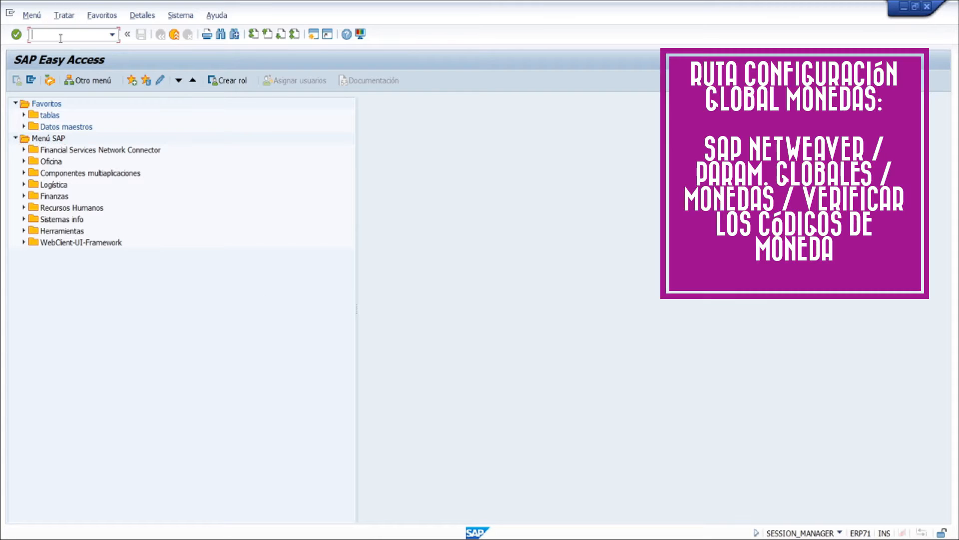
{"action": "type", "text": "spro"}
{"action": "key", "text": "Return"}
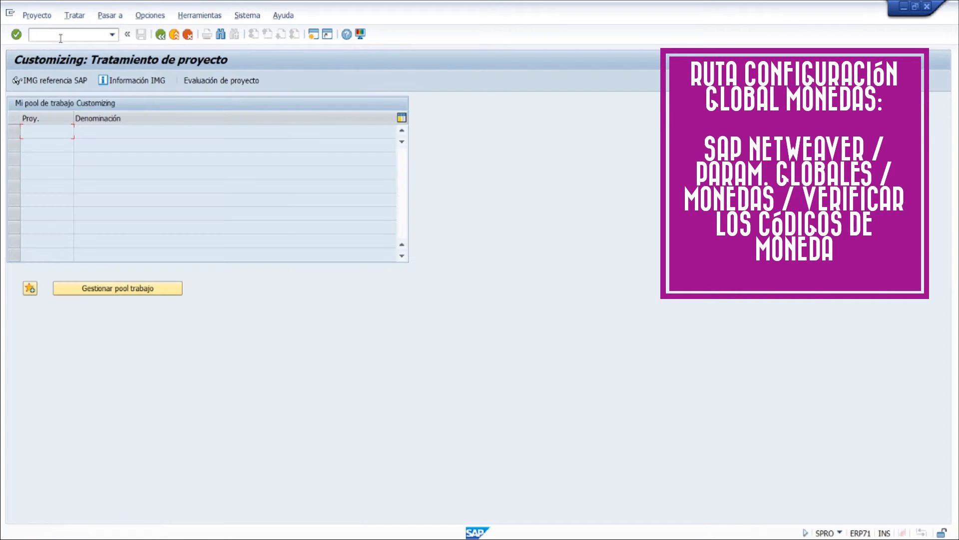
{"action": "key", "text": "F5"}
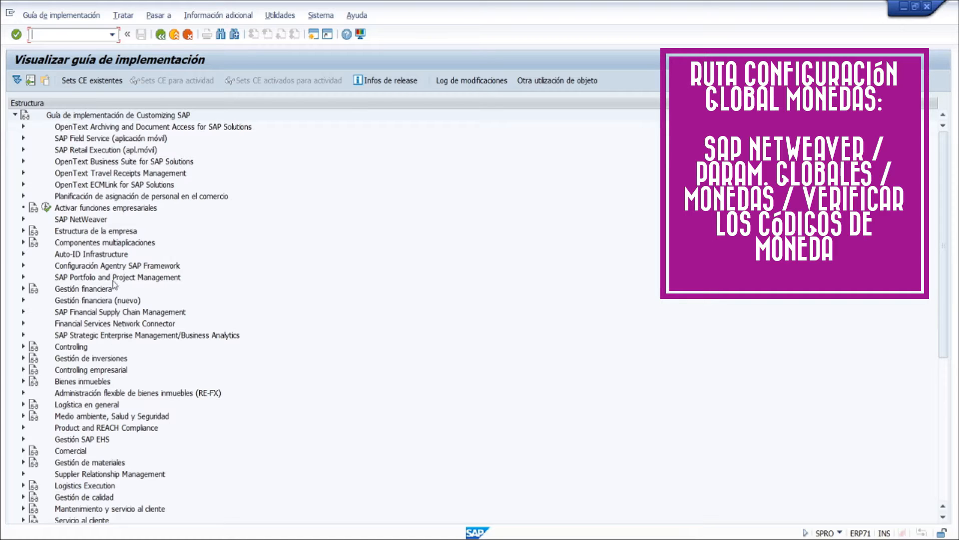
- Open the Verificar códigos de moneda activity under SAP NetWeaver, Parametrizaciones generales, Monedas
{"action": "left_click", "coordinate": [23, 219]}
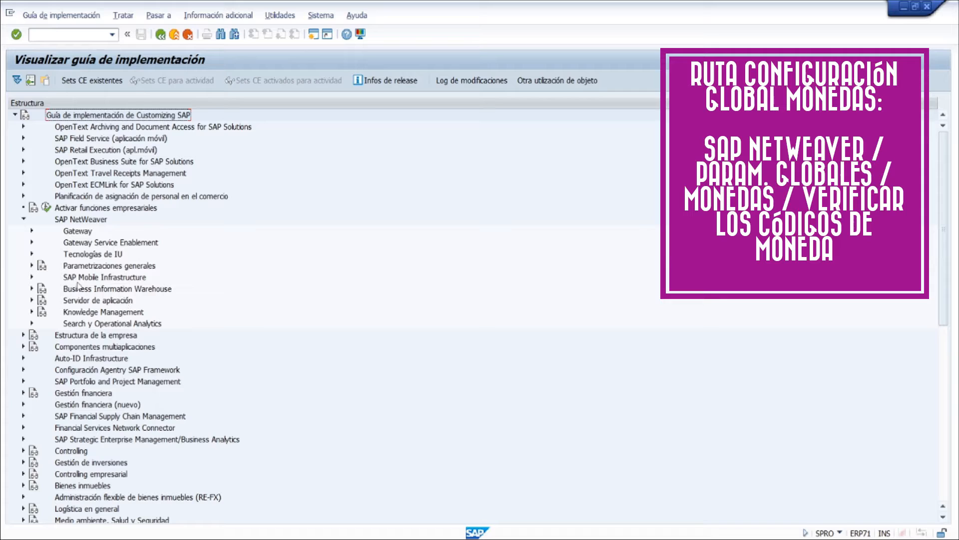
{"action": "left_click", "coordinate": [30, 266]}
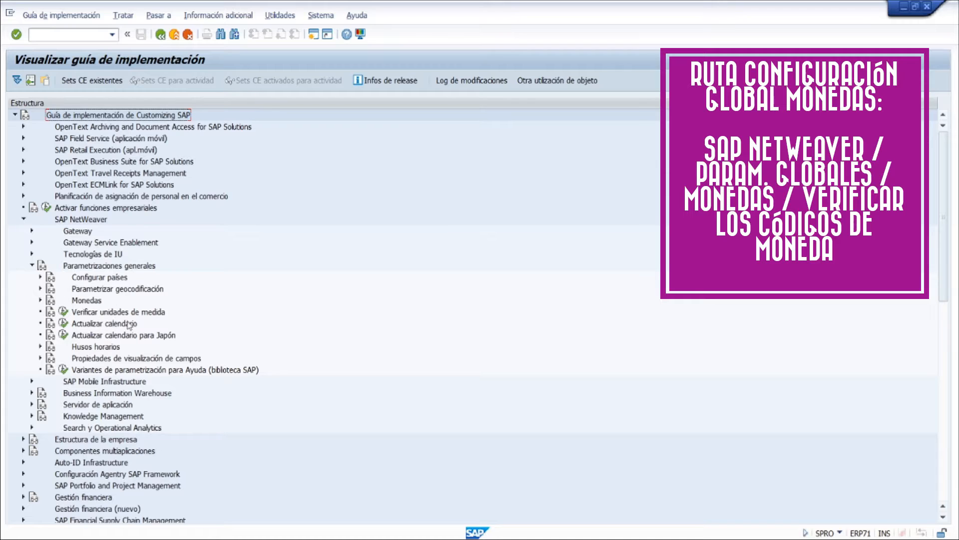
{"action": "left_click", "coordinate": [40, 301]}
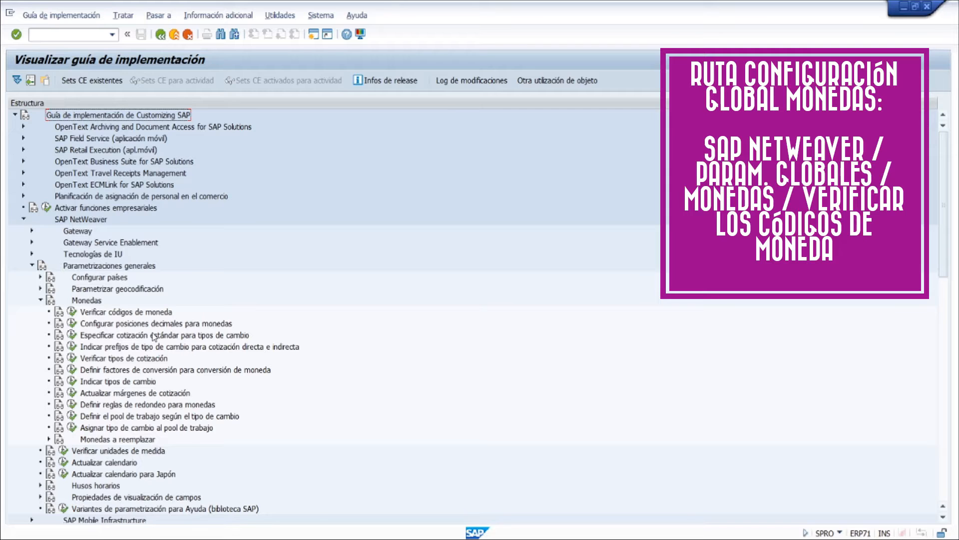
{"action": "left_click", "coordinate": [72, 312]}
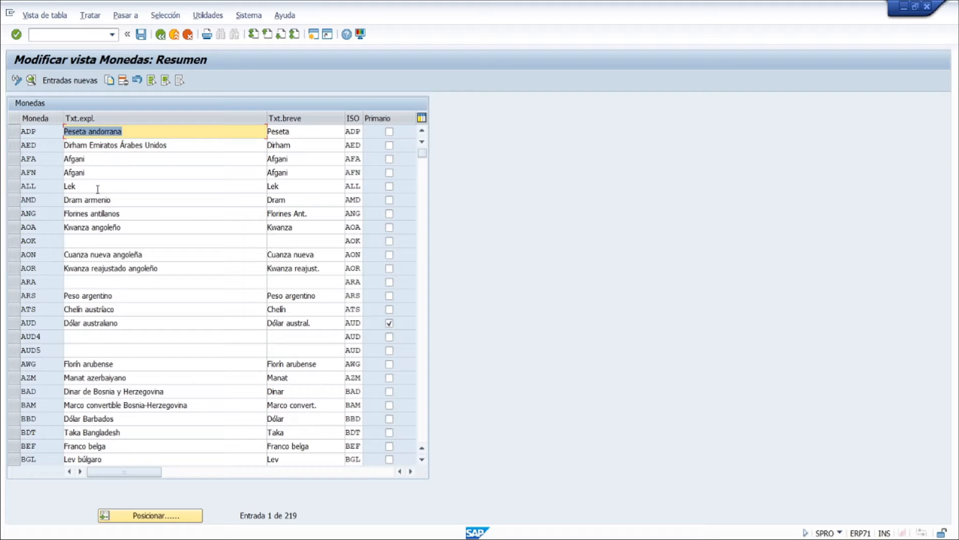
- Locate the USD entry in the currency table and examine its code, long text, short text and ISO code
{"action": "left_click", "coordinate": [125, 214]}
{"action": "left_click", "coordinate": [324, 212]}
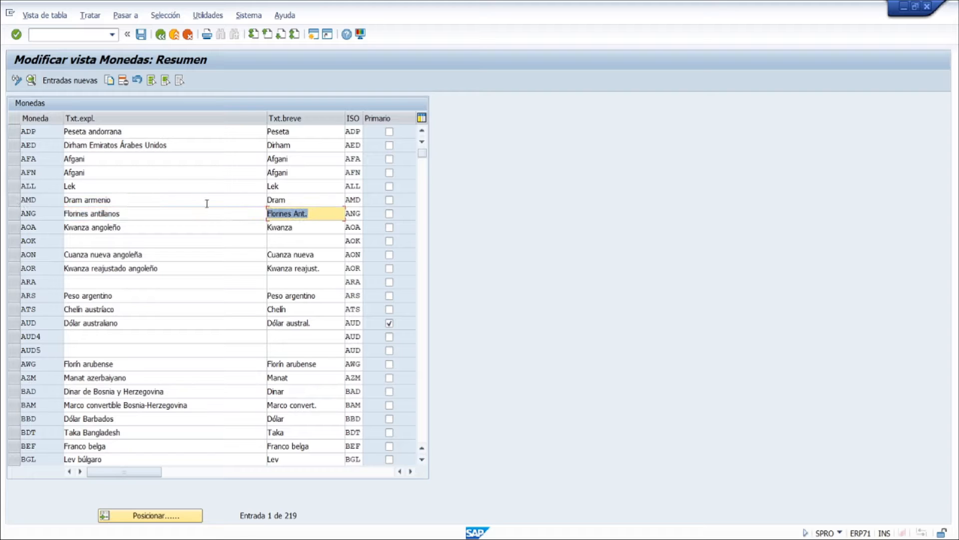
{"action": "left_click", "coordinate": [159, 515]}
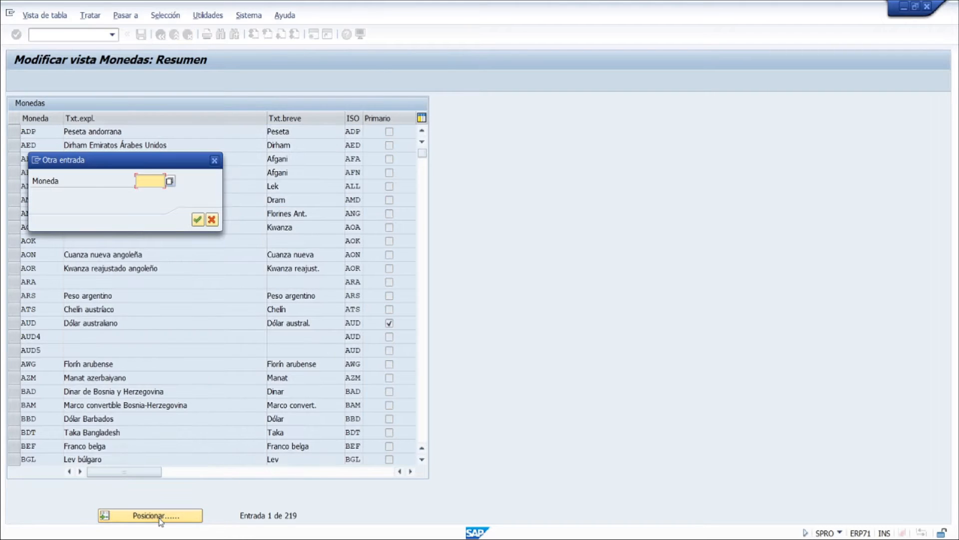
{"action": "type", "text": "usd"}
{"action": "key", "text": "Return"}
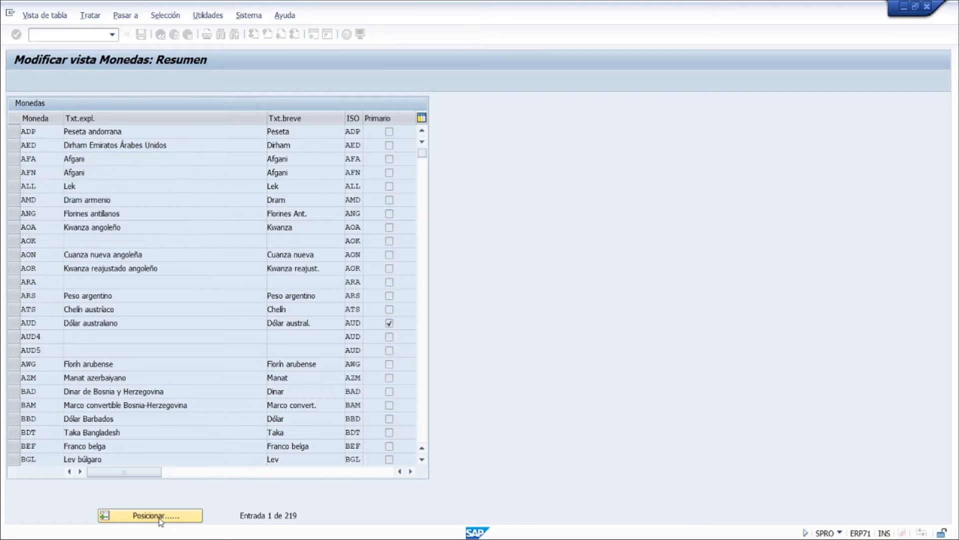
{"action": "left_click", "coordinate": [15, 133]}
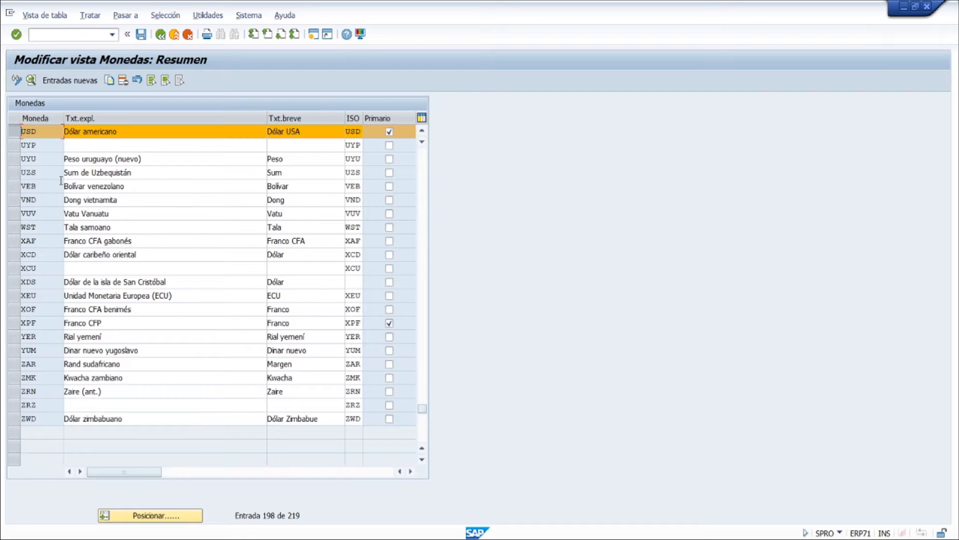
{"action": "double_click", "coordinate": [42, 135]}
{"action": "left_click_drag", "start_coordinate": [155, 129], "coordinate": [1, 120]}
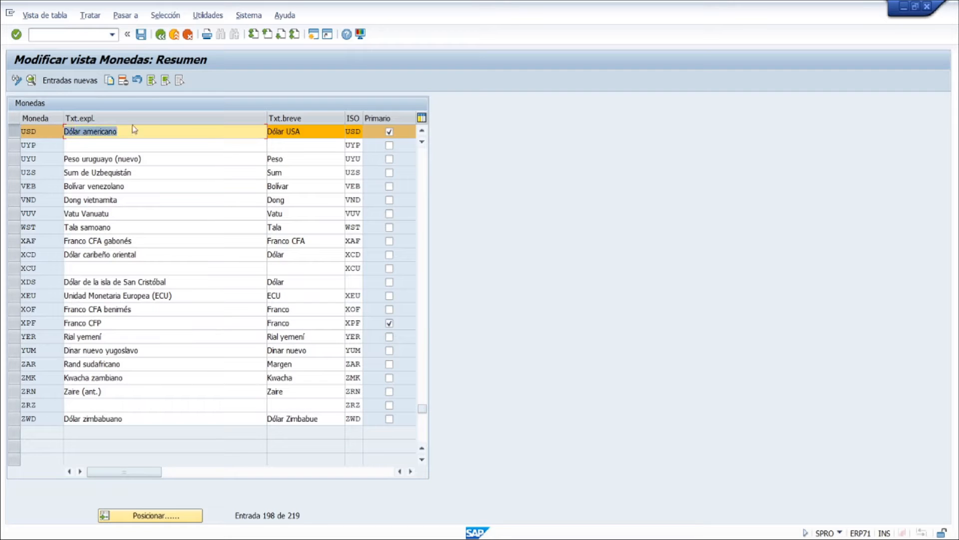
{"action": "left_click_drag", "start_coordinate": [321, 131], "coordinate": [167, 112]}
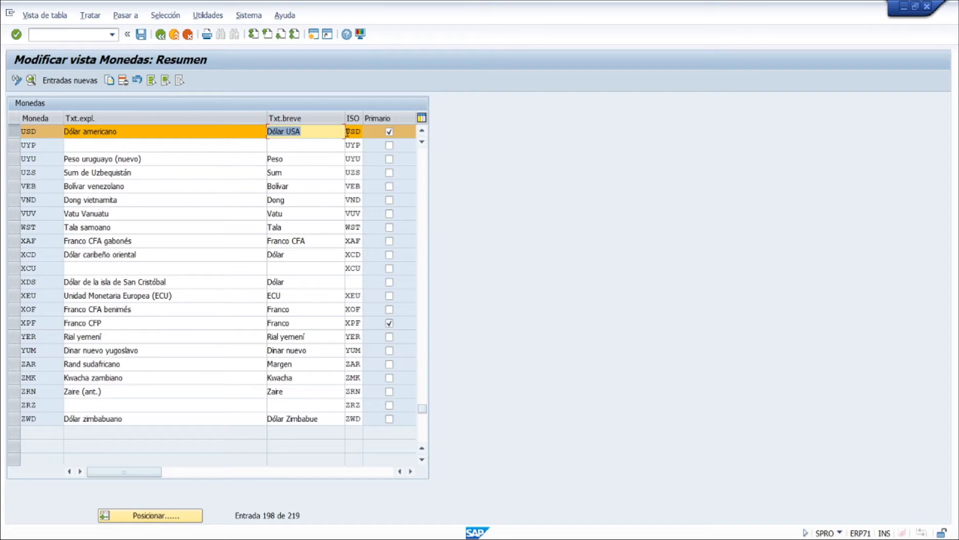
{"action": "left_click_drag", "start_coordinate": [346, 131], "coordinate": [372, 134]}
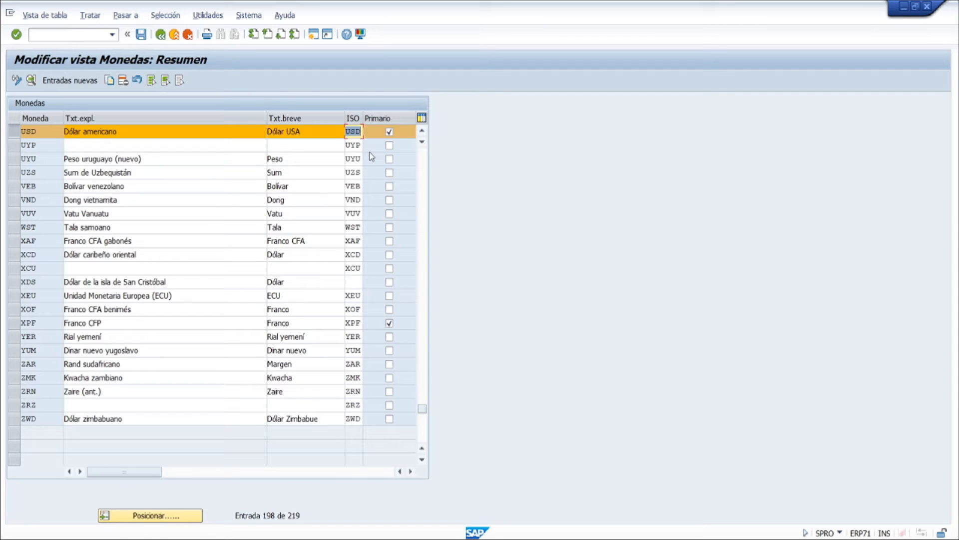
- Locate the EUR entry in the currency table and examine its code, long text and ISO code
{"action": "left_click", "coordinate": [171, 514]}
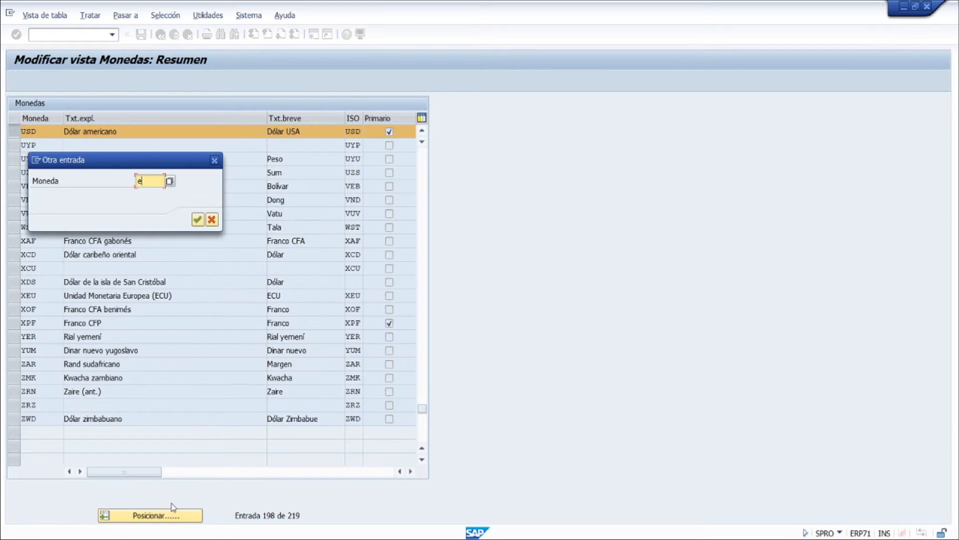
{"action": "type", "text": "eur"}
{"action": "key", "text": "Return"}
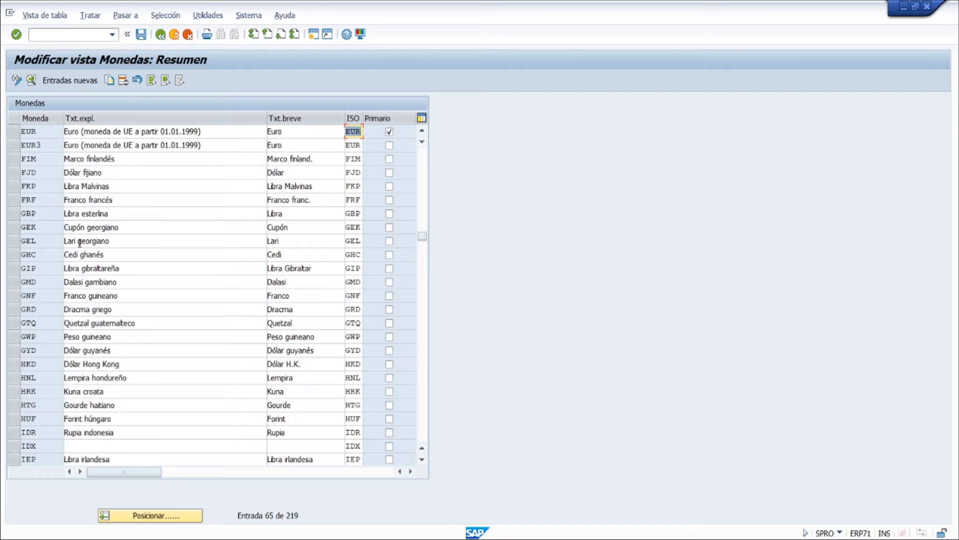
{"action": "left_click", "coordinate": [17, 133]}
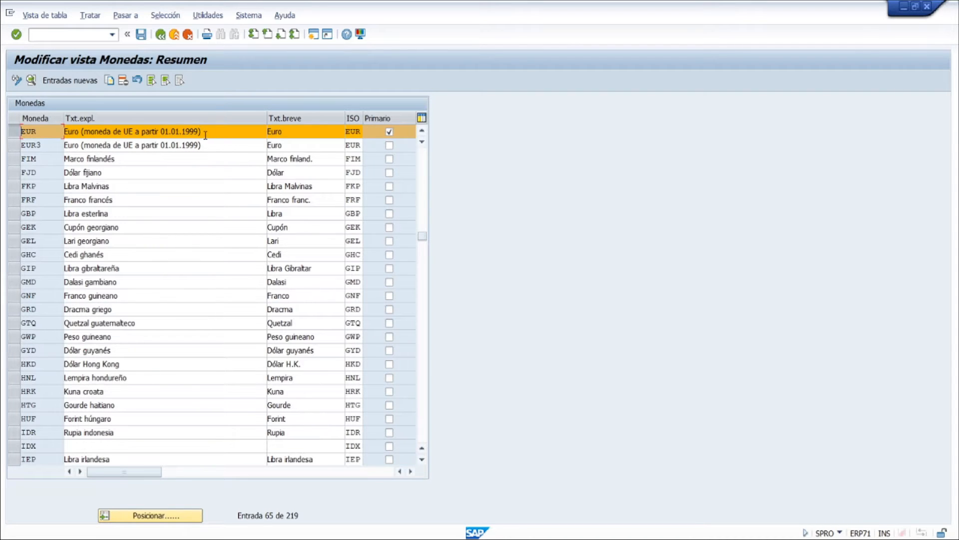
{"action": "left_click_drag", "start_coordinate": [206, 131], "coordinate": [170, 133]}
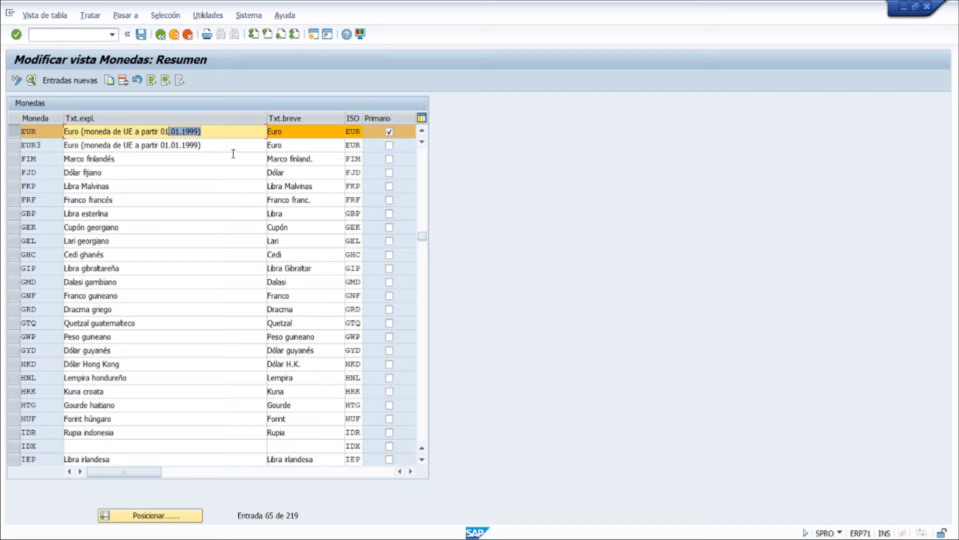
{"action": "left_click", "coordinate": [47, 133]}
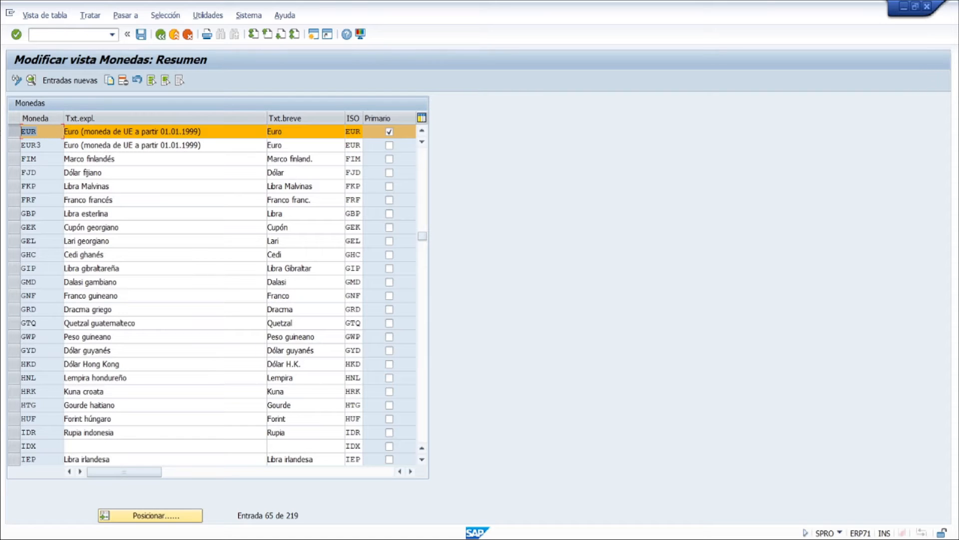
{"action": "double_click", "coordinate": [349, 132]}
- Examine the EUR3 entry's long text and ISO code, and return to the implementation guide
{"action": "left_click_drag", "start_coordinate": [221, 144], "coordinate": [7, 146]}
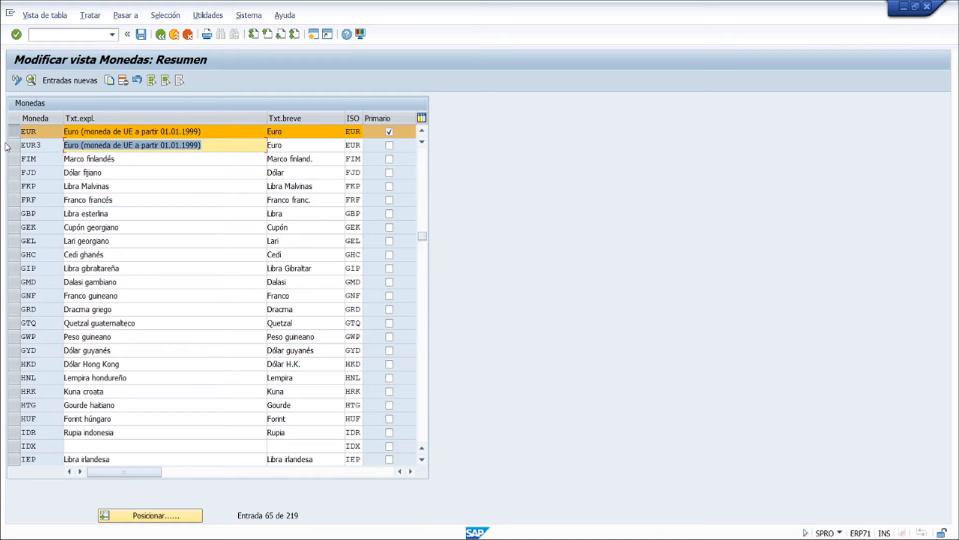
{"action": "left_click", "coordinate": [13, 146]}
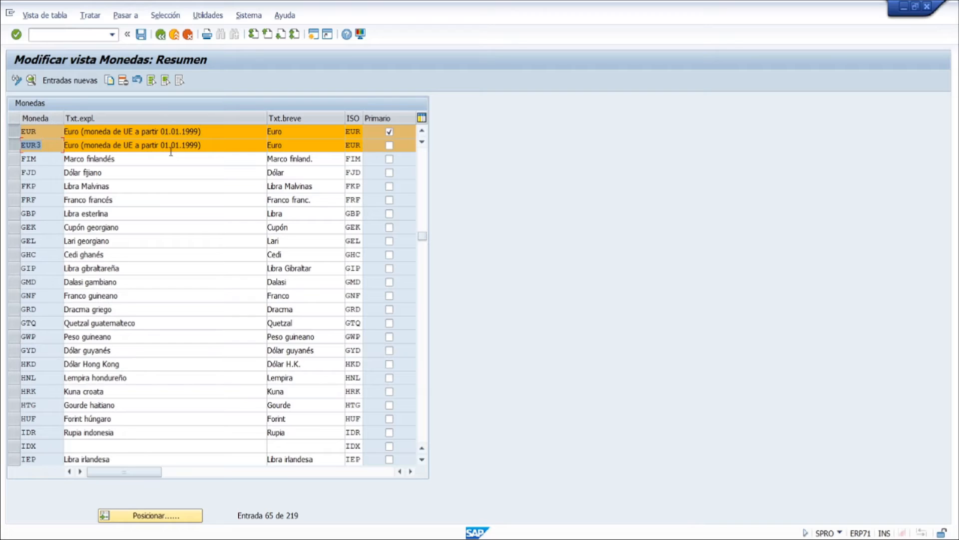
{"action": "left_click_drag", "start_coordinate": [219, 145], "coordinate": [30, 144]}
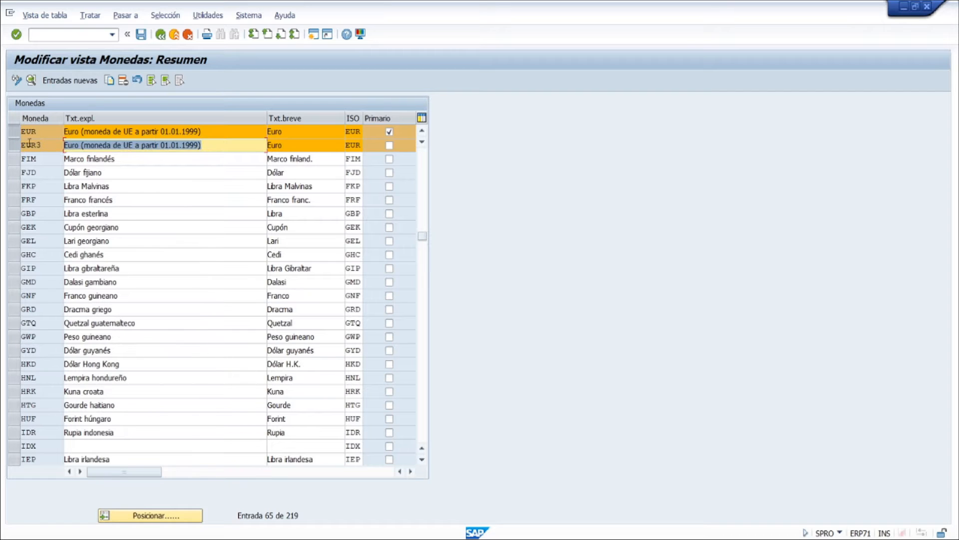
{"action": "double_click", "coordinate": [350, 145]}
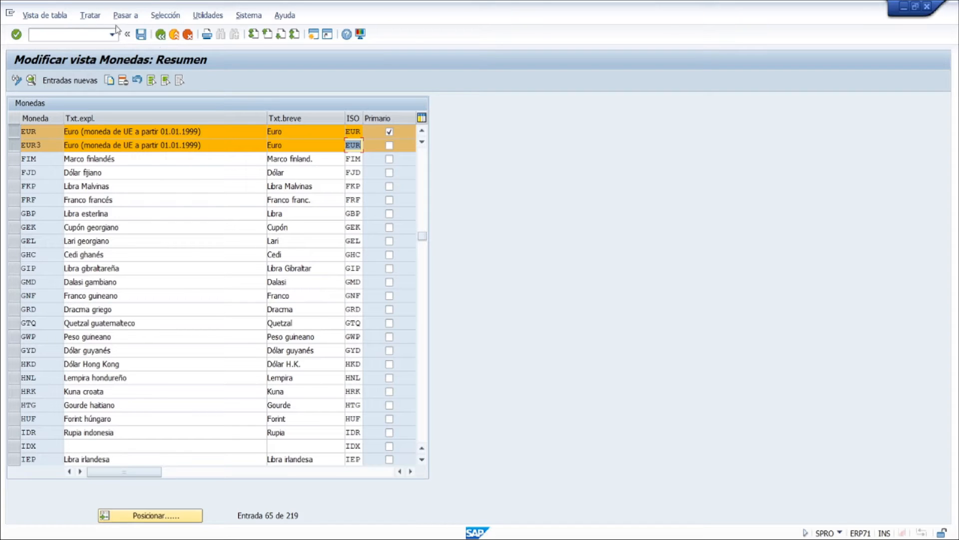
{"action": "left_click", "coordinate": [161, 35]}
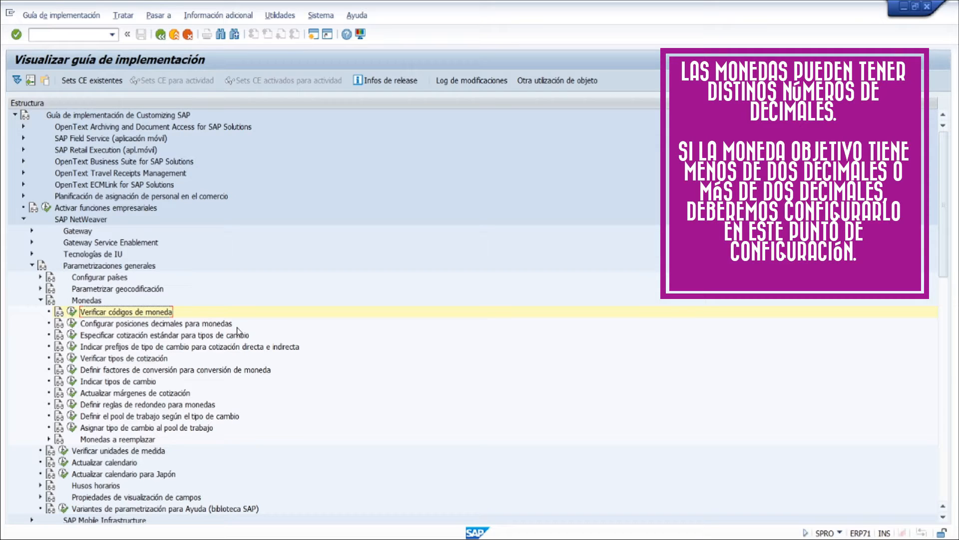
- Open the Configurar posiciones decimales para monedas activity and accept its information and warning messages
{"action": "left_click", "coordinate": [75, 324]}
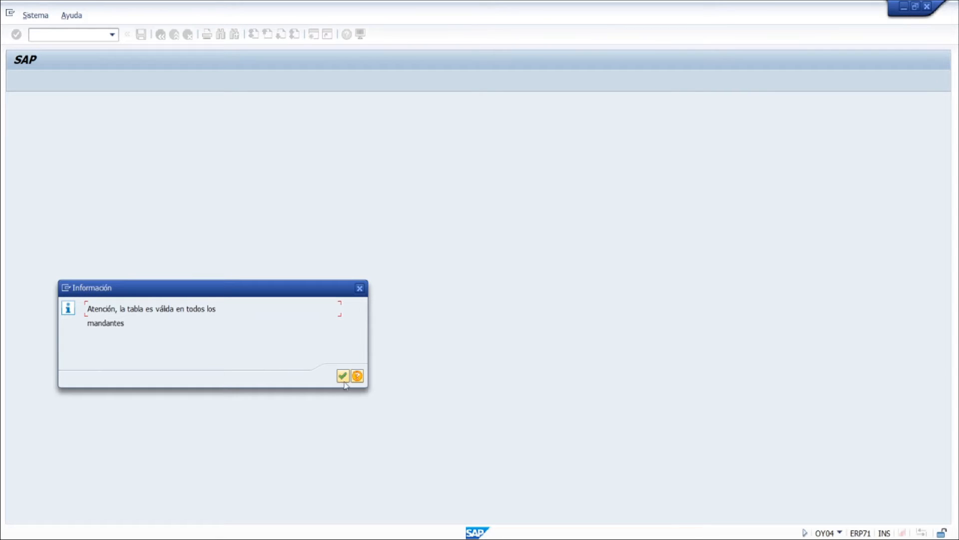
{"action": "left_click", "coordinate": [342, 376]}
{"action": "key", "text": "Return"}
{"action": "left_click_drag", "start_coordinate": [428, 249], "coordinate": [353, 206]}
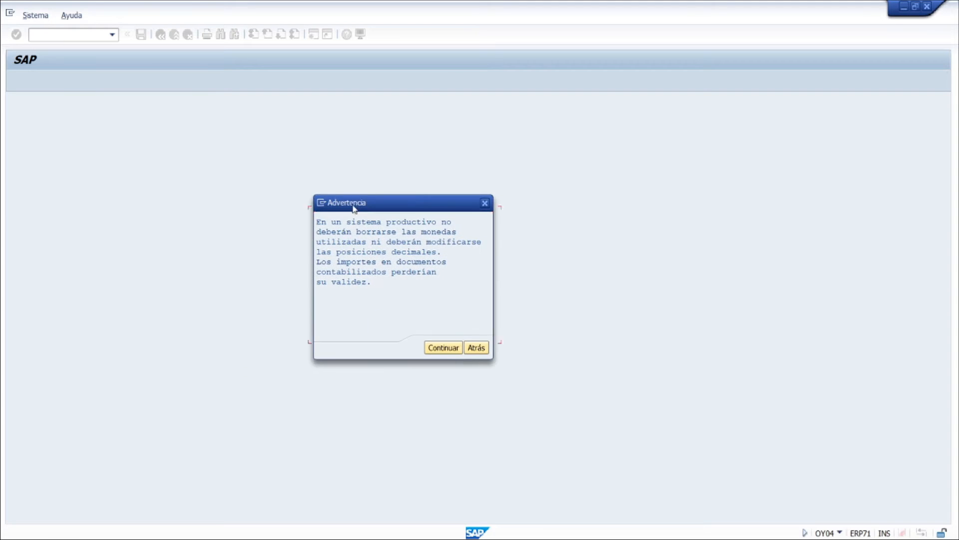
{"action": "left_click", "coordinate": [432, 349]}
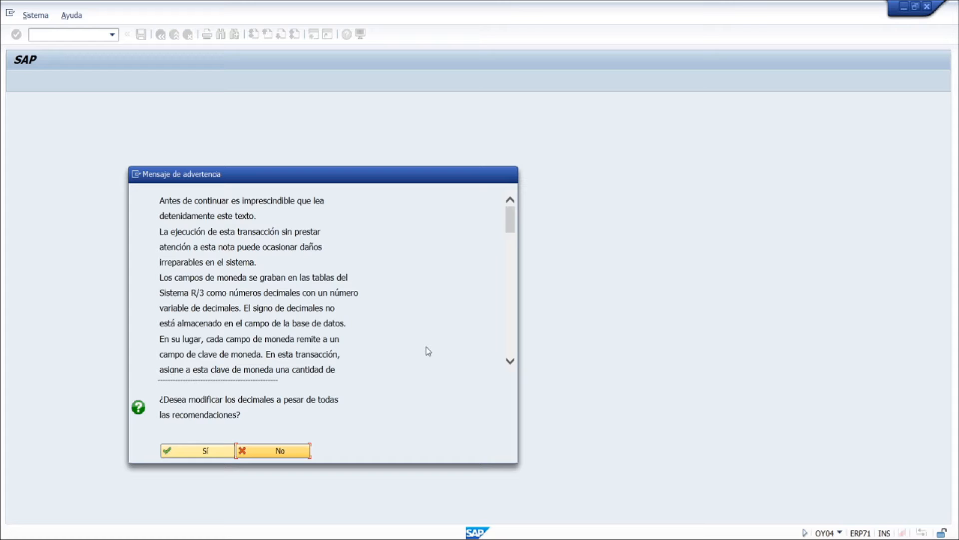
{"action": "left_click", "coordinate": [181, 453]}
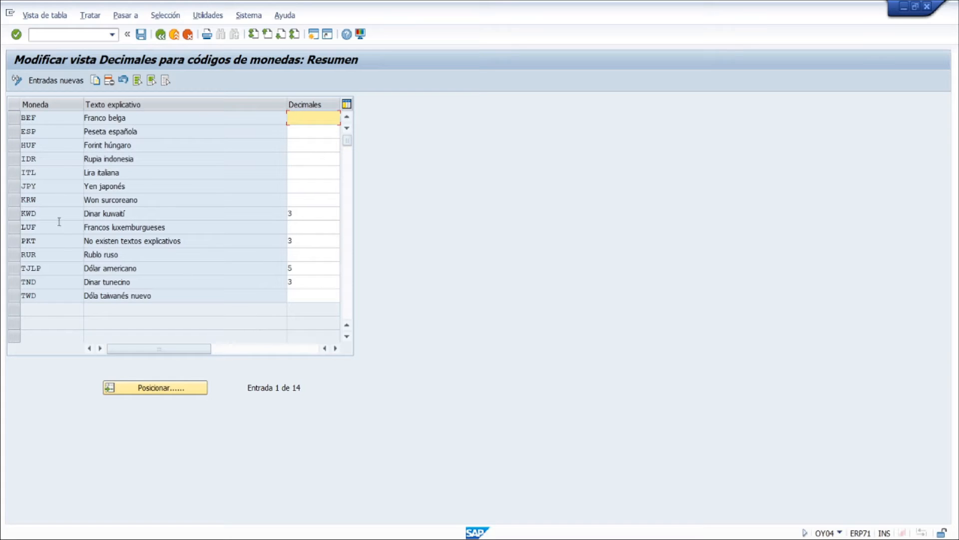
- Examine the decimal places of the KWD and ITL currencies and return to the implementation guide
{"action": "left_click", "coordinate": [13, 213]}
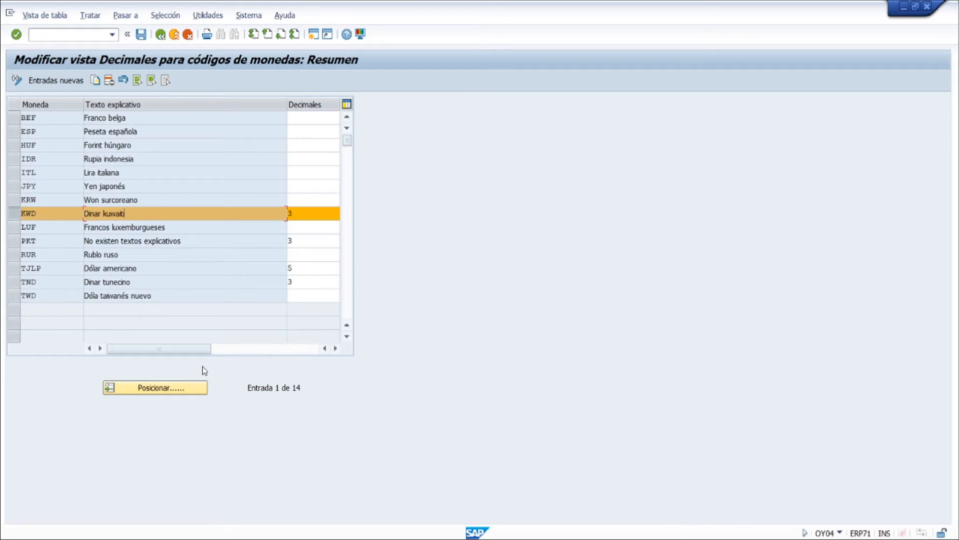
{"action": "double_click", "coordinate": [67, 214]}
{"action": "left_click", "coordinate": [148, 212]}
{"action": "left_click", "coordinate": [293, 213]}
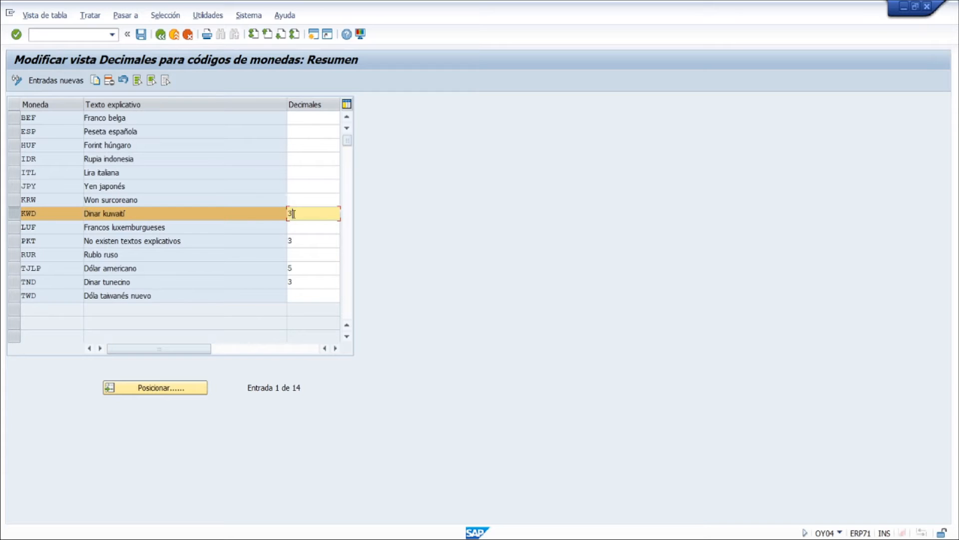
{"action": "left_click", "coordinate": [240, 216]}
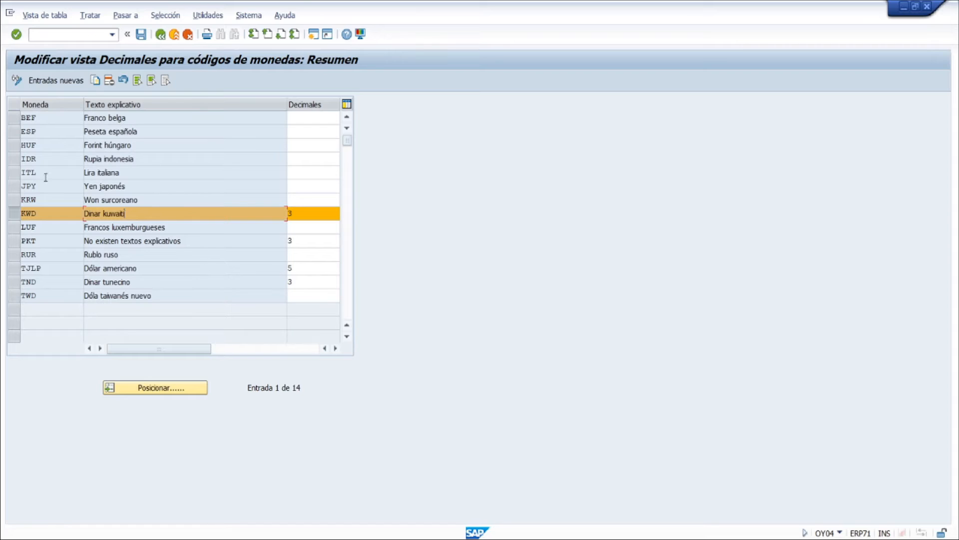
{"action": "left_click", "coordinate": [14, 172]}
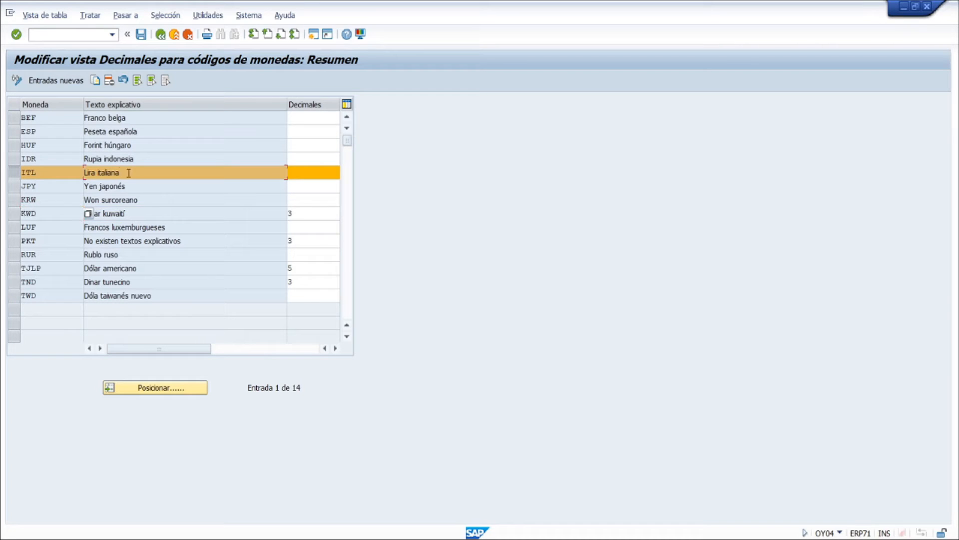
{"action": "left_click", "coordinate": [203, 178]}
{"action": "left_click", "coordinate": [165, 36]}
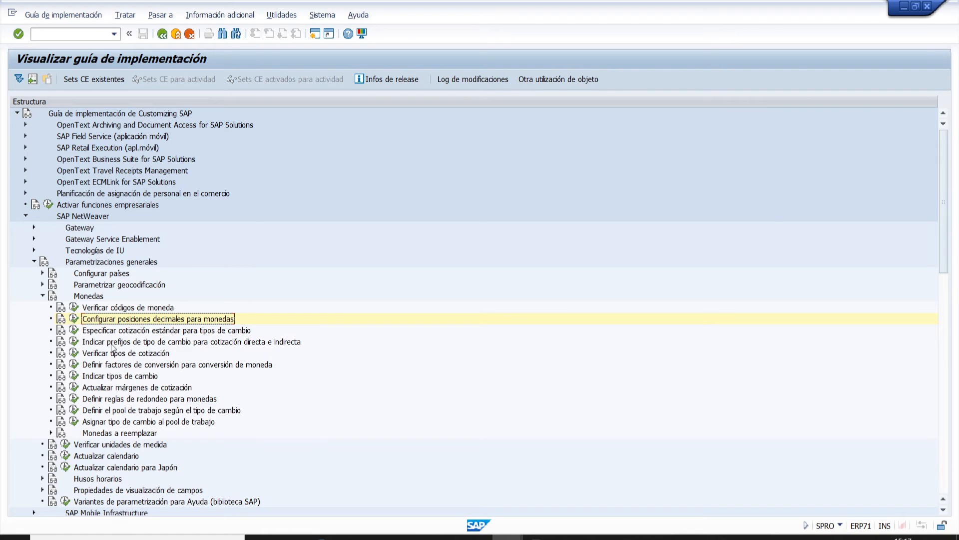
- Locate the Verificar tipos de cotización and Indicar tipos de cambio activities under Monedas
{"action": "left_click", "coordinate": [122, 354]}
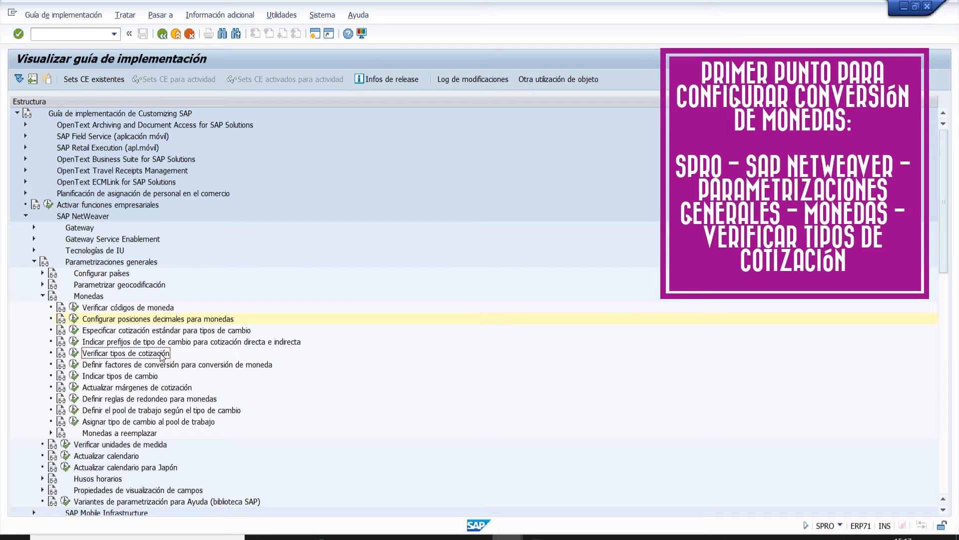
{"action": "left_click", "coordinate": [140, 380]}
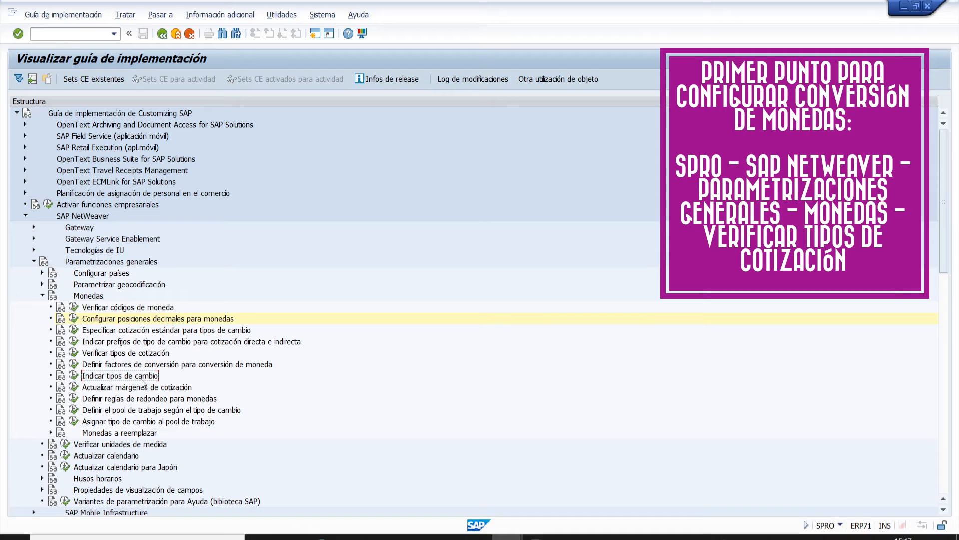
- Open the Verificar tipos de cotización activity under Monedas
{"action": "left_click", "coordinate": [154, 356]}
{"action": "left_click", "coordinate": [155, 380]}
{"action": "left_click", "coordinate": [158, 357]}
{"action": "left_click", "coordinate": [153, 379]}
{"action": "left_click", "coordinate": [160, 356]}
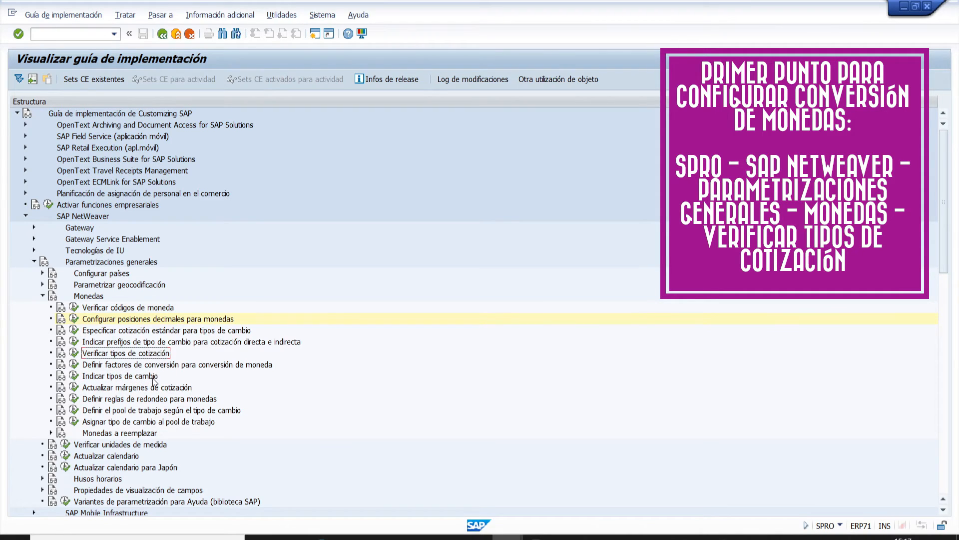
{"action": "left_click", "coordinate": [155, 380]}
{"action": "left_click", "coordinate": [160, 356]}
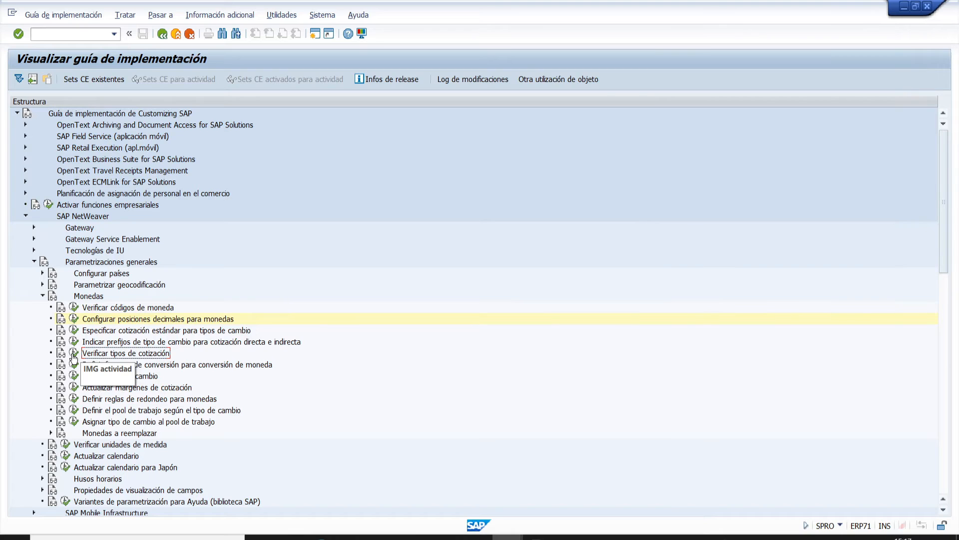
{"action": "left_click", "coordinate": [74, 354]}
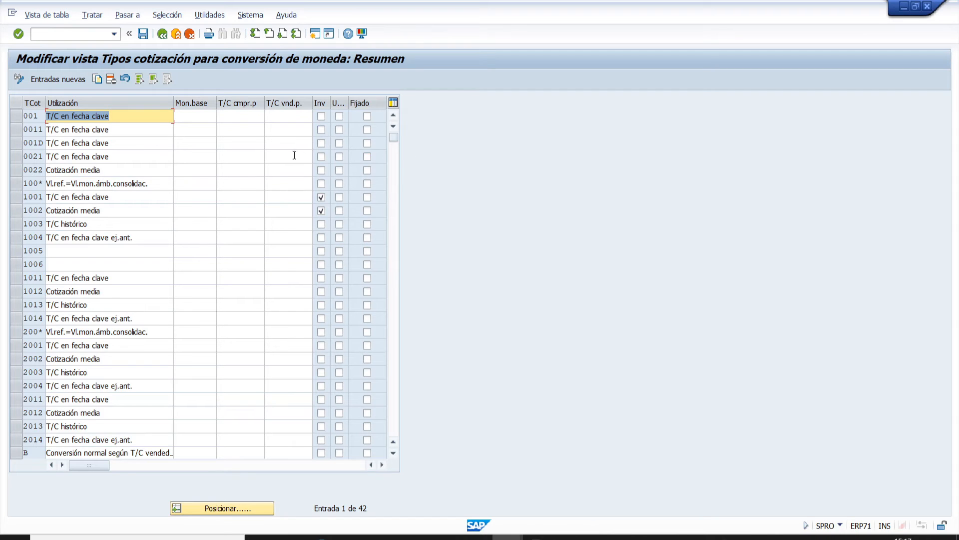
- Locate exchange rate type M in the list and examine its TCot key
{"action": "key", "text": "F3"}
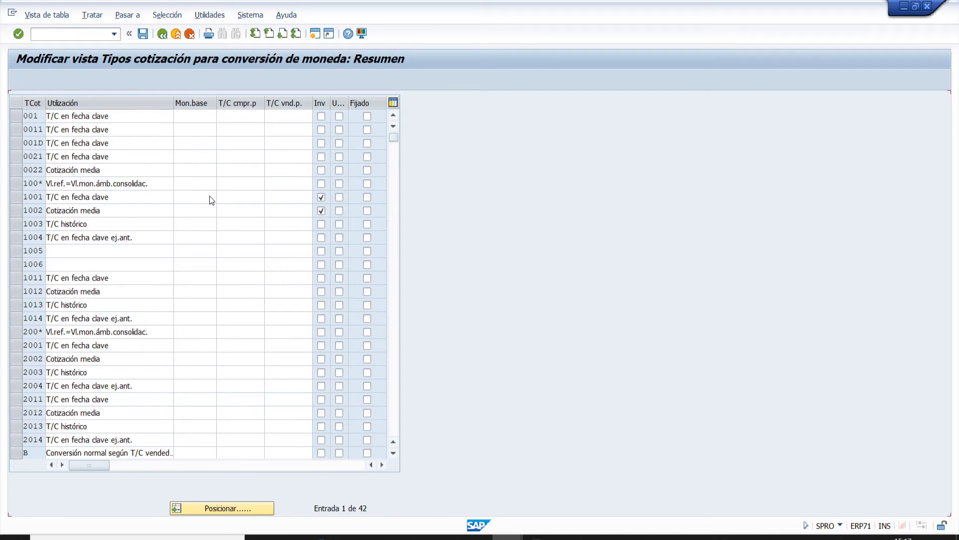
{"action": "scroll", "coordinate": [212, 200], "scroll_direction": "down", "scroll_amount": 5}
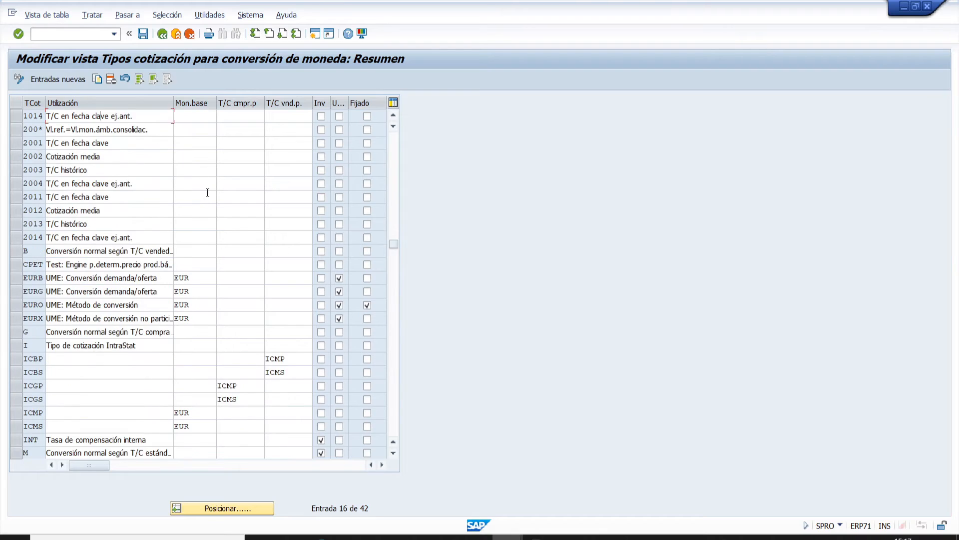
{"action": "scroll", "coordinate": [207, 192], "scroll_direction": "down", "scroll_amount": 1}
{"action": "scroll", "coordinate": [97, 379], "scroll_direction": "down", "scroll_amount": 1}
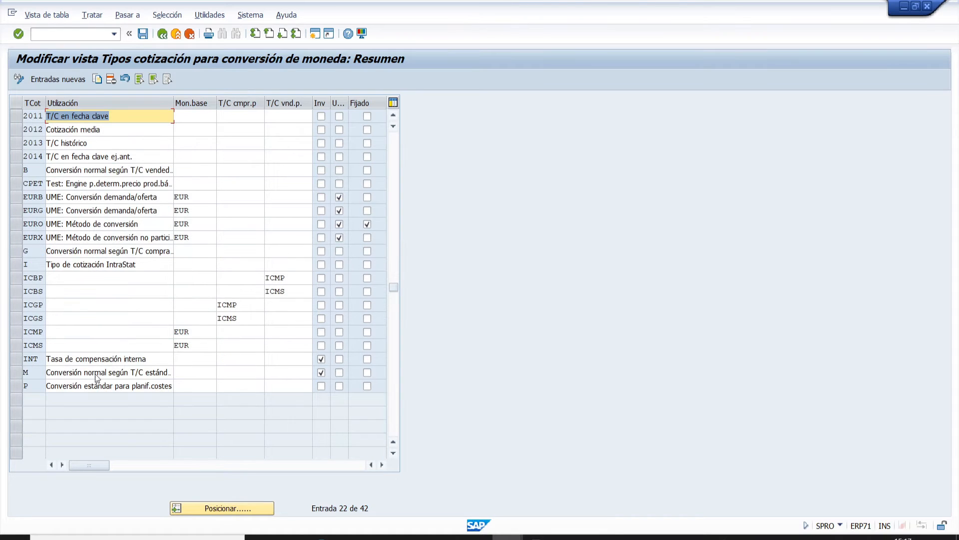
{"action": "left_click", "coordinate": [34, 370]}
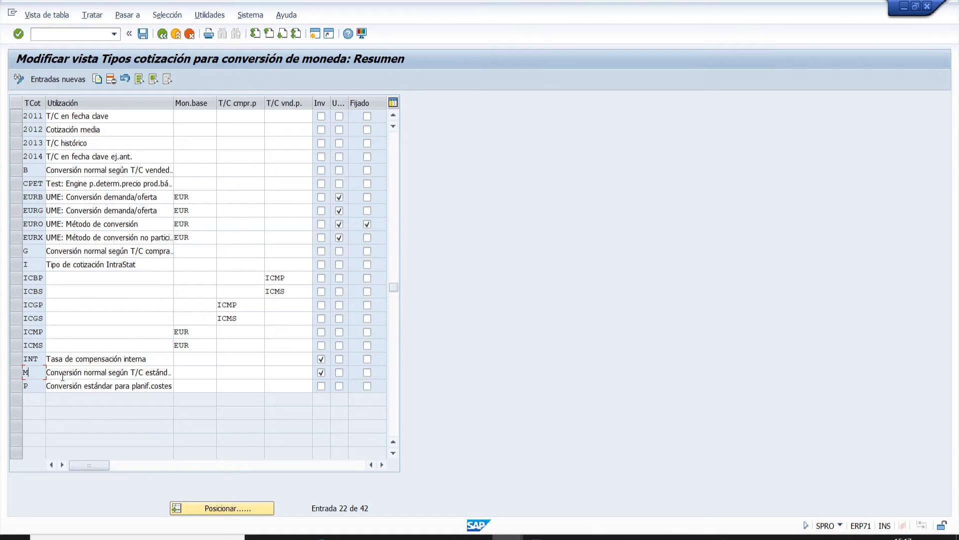
{"action": "left_click_drag", "start_coordinate": [39, 373], "coordinate": [1, 372]}
{"action": "left_click", "coordinate": [35, 377]}
{"action": "left_click_drag", "start_coordinate": [29, 373], "coordinate": [1, 375]}
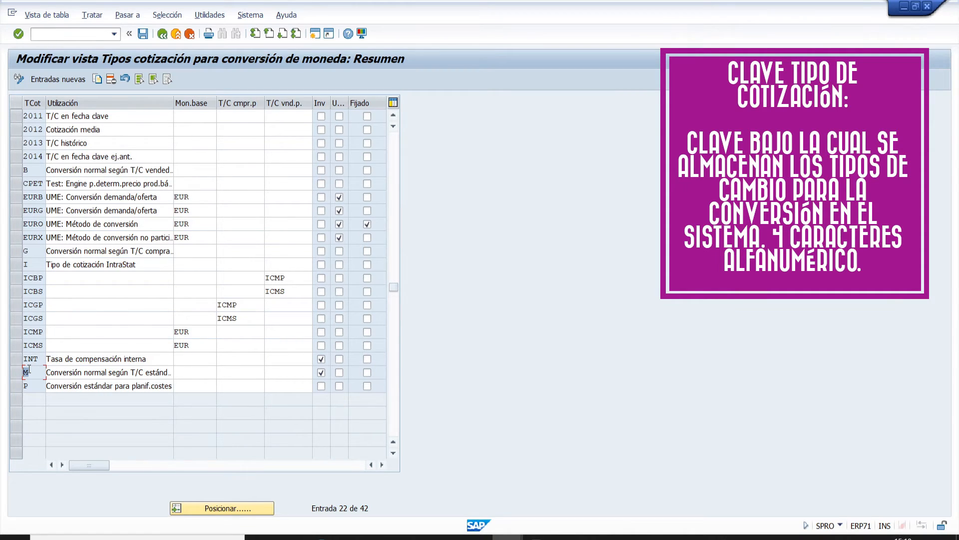
- Examine the Utilización descriptions of exchange rate types M and INT
{"action": "left_click", "coordinate": [116, 372]}
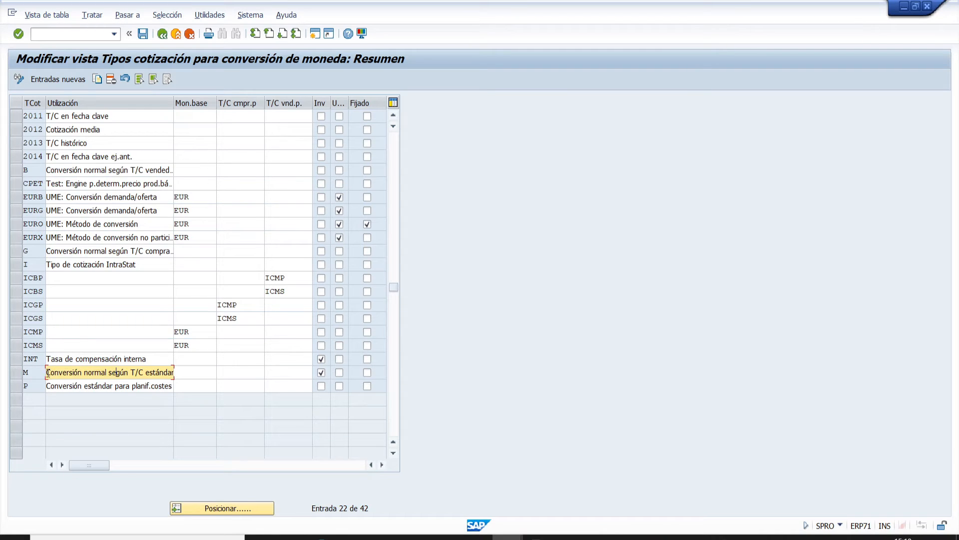
{"action": "left_click_drag", "start_coordinate": [48, 373], "coordinate": [200, 363]}
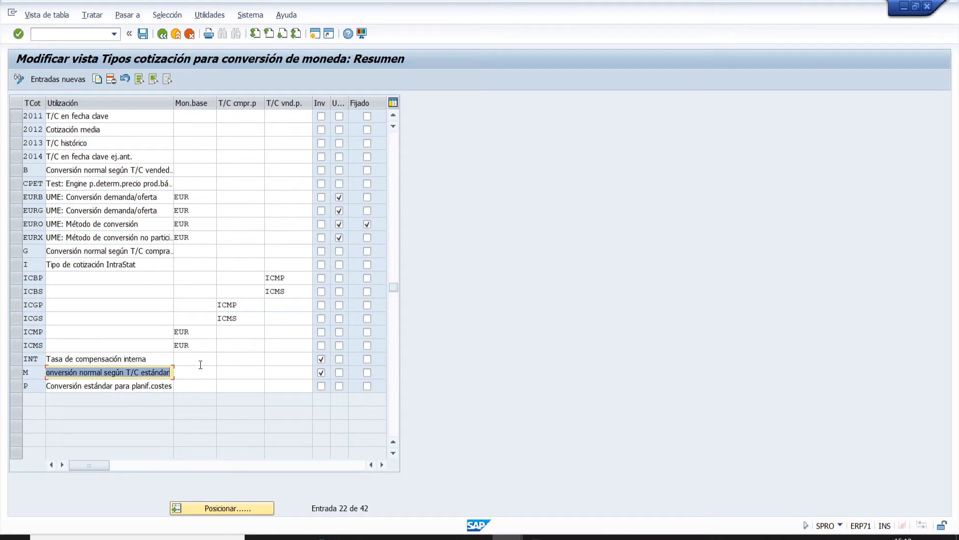
{"action": "left_click", "coordinate": [55, 373]}
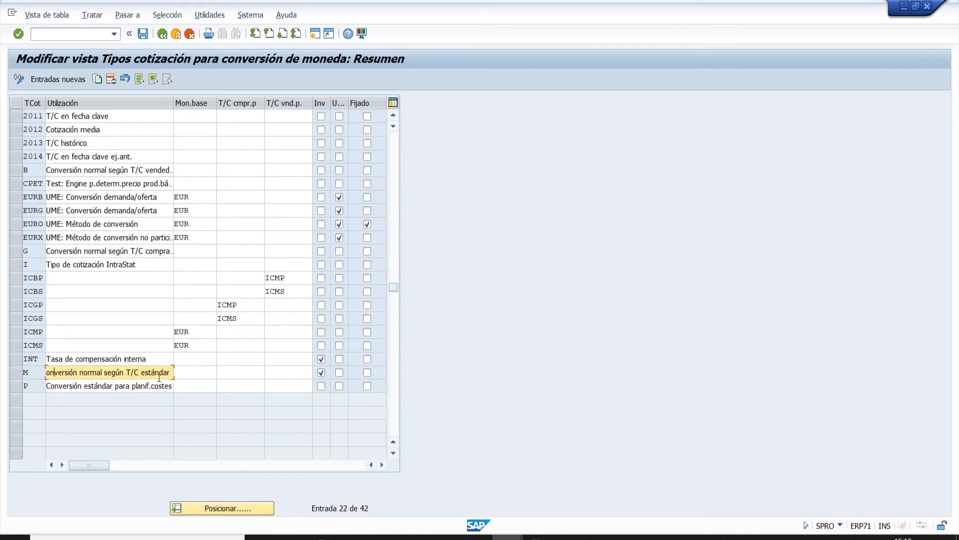
{"action": "left_click_drag", "start_coordinate": [152, 358], "coordinate": [35, 364]}
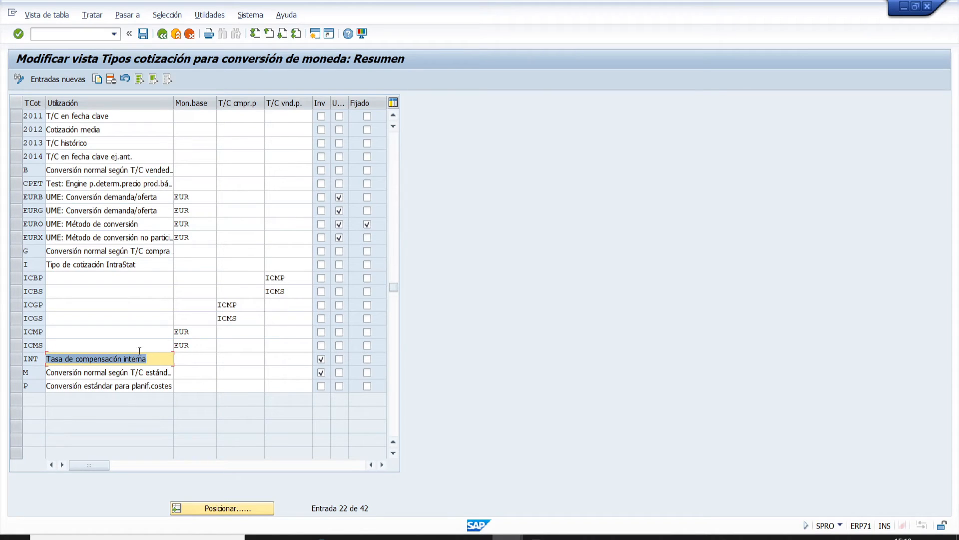
- Examine the base currency, buying rate and selling rate fields of exchange rate type INT
{"action": "left_click", "coordinate": [195, 358]}
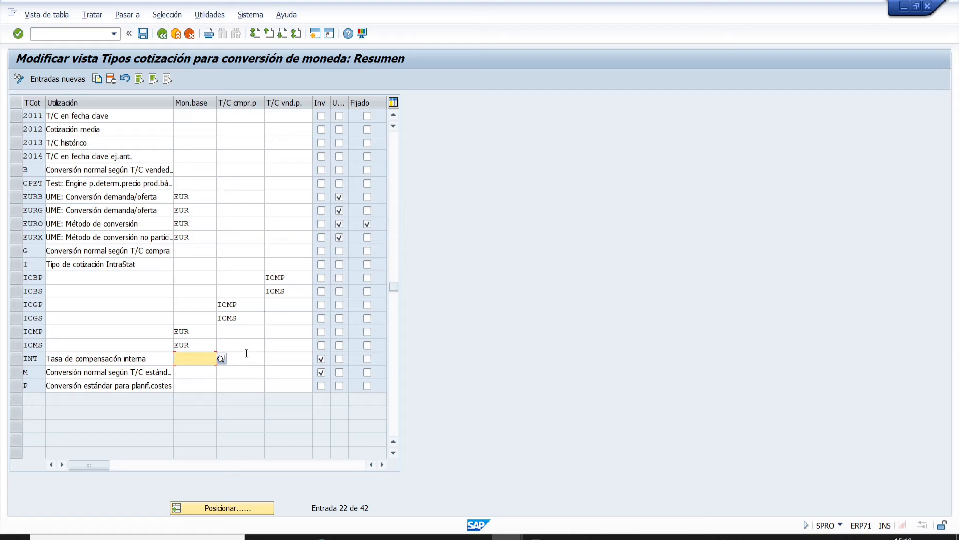
{"action": "left_click", "coordinate": [231, 359]}
{"action": "left_click", "coordinate": [288, 356]}
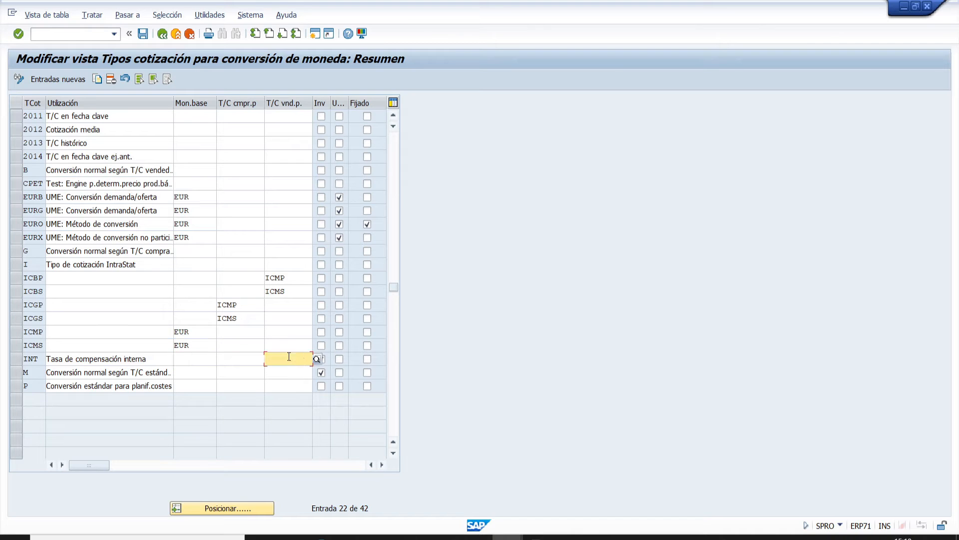
{"action": "left_click", "coordinate": [203, 364]}
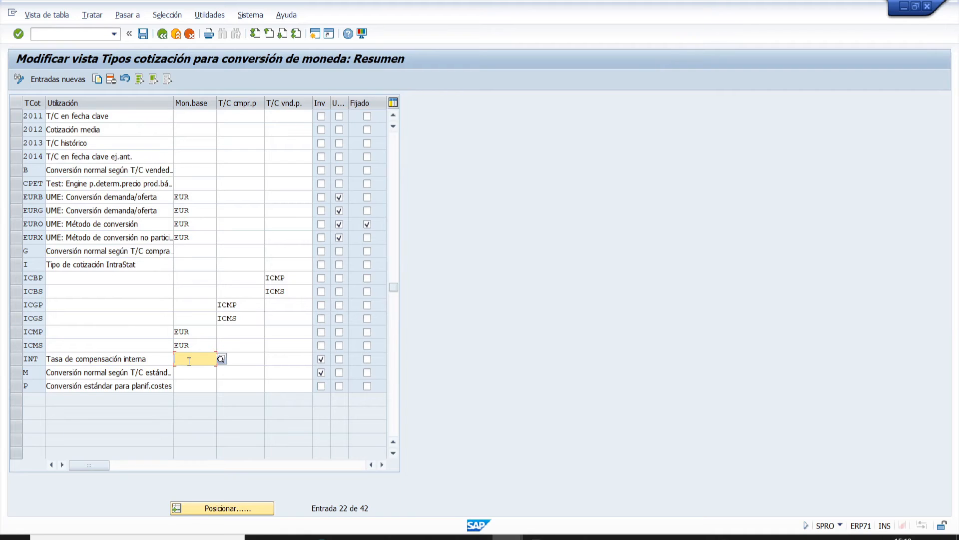
{"action": "left_click", "coordinate": [244, 358]}
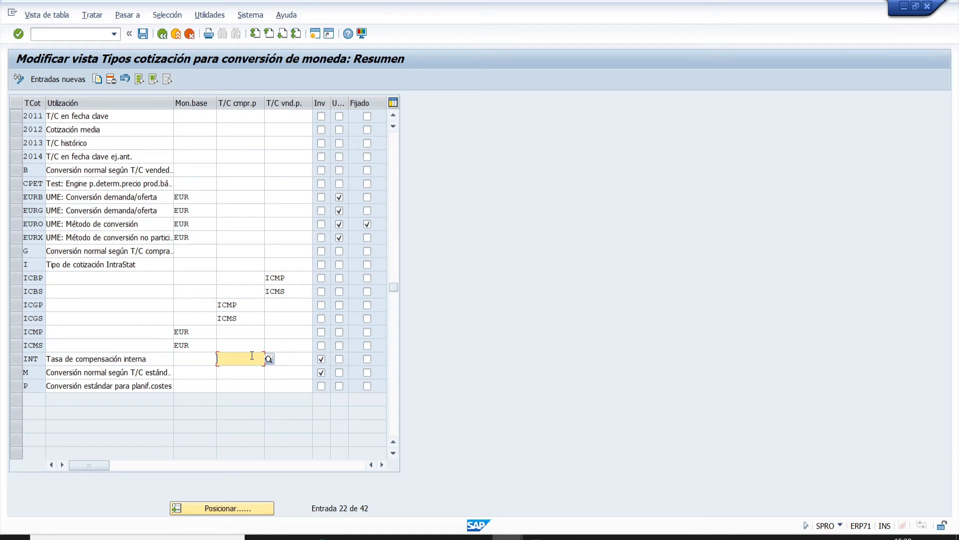
{"action": "left_click", "coordinate": [284, 361]}
{"action": "left_click", "coordinate": [252, 357]}
{"action": "left_click", "coordinate": [287, 361]}
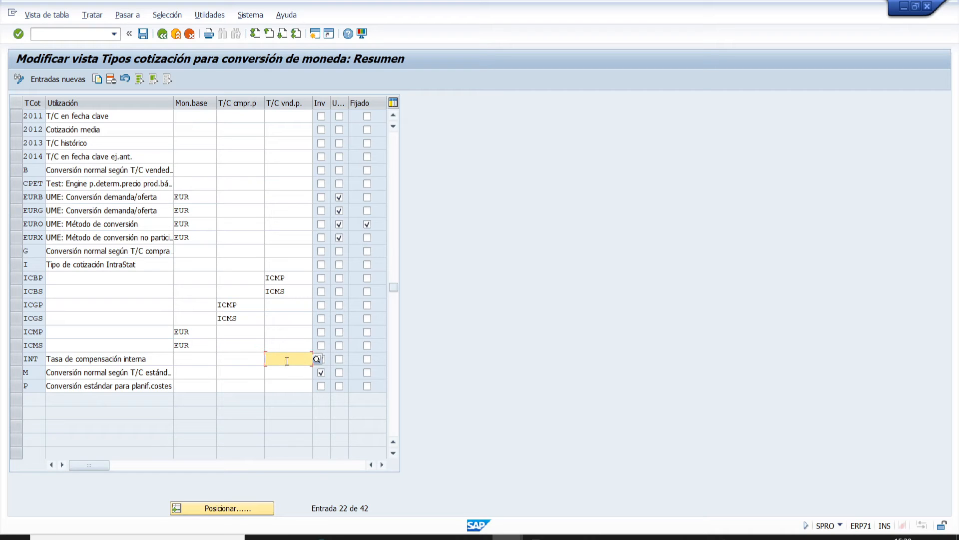
{"action": "left_click", "coordinate": [286, 335]}
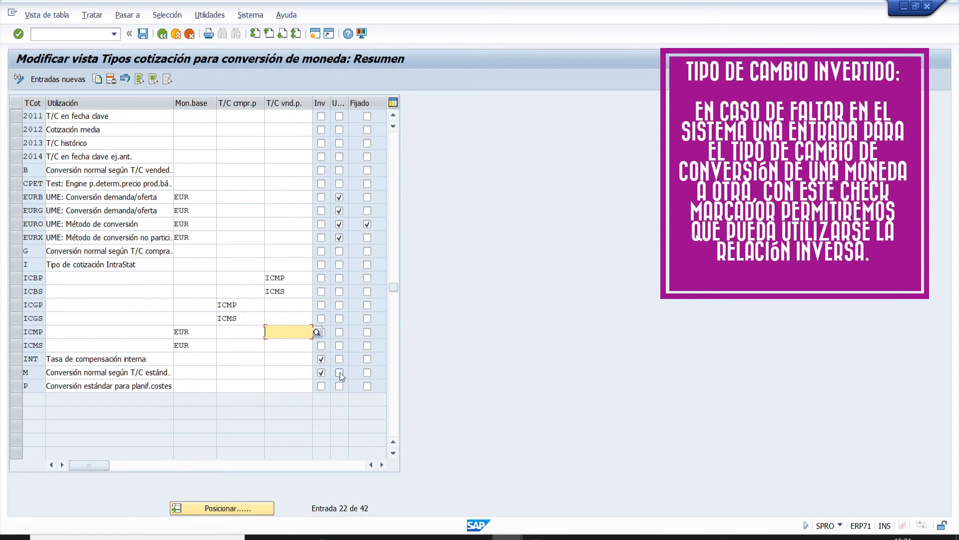
- Examine the special conversion indicator of exchange rate type M together with its base currency, buying rate and selling rate fields
{"action": "left_click", "coordinate": [339, 373]}
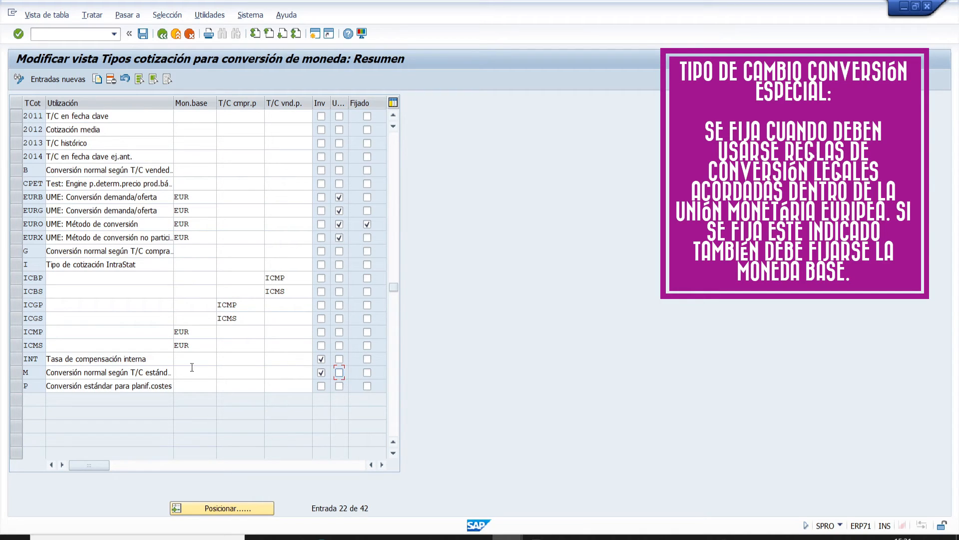
{"action": "left_click", "coordinate": [208, 376]}
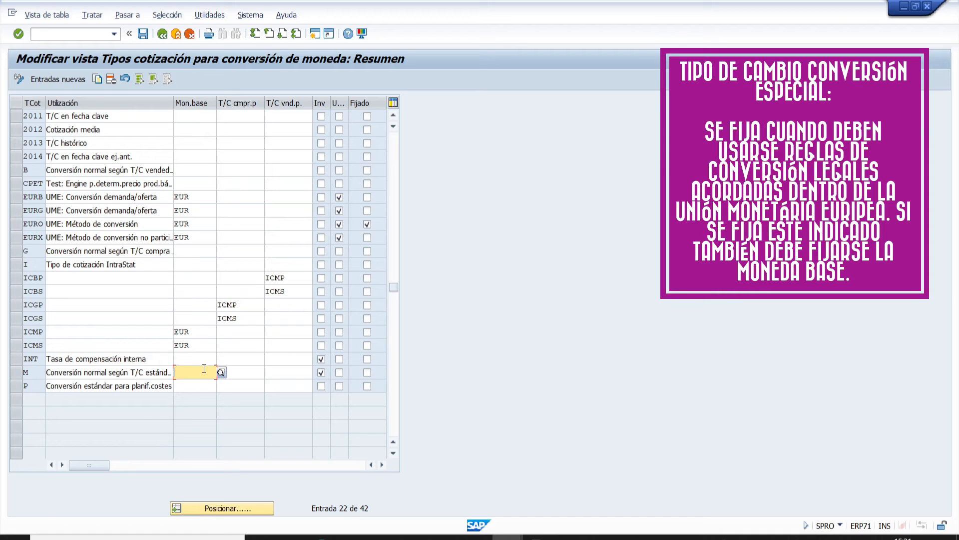
{"action": "left_click", "coordinate": [256, 371]}
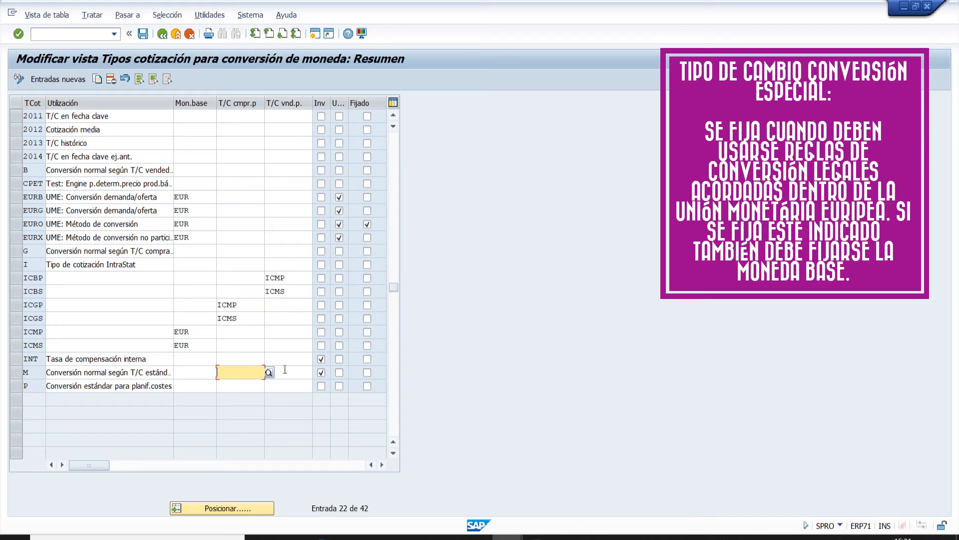
{"action": "left_click", "coordinate": [286, 370]}
{"action": "left_click", "coordinate": [238, 371]}
{"action": "left_click", "coordinate": [295, 371]}
{"action": "left_click", "coordinate": [257, 371]}
{"action": "left_click", "coordinate": [289, 374]}
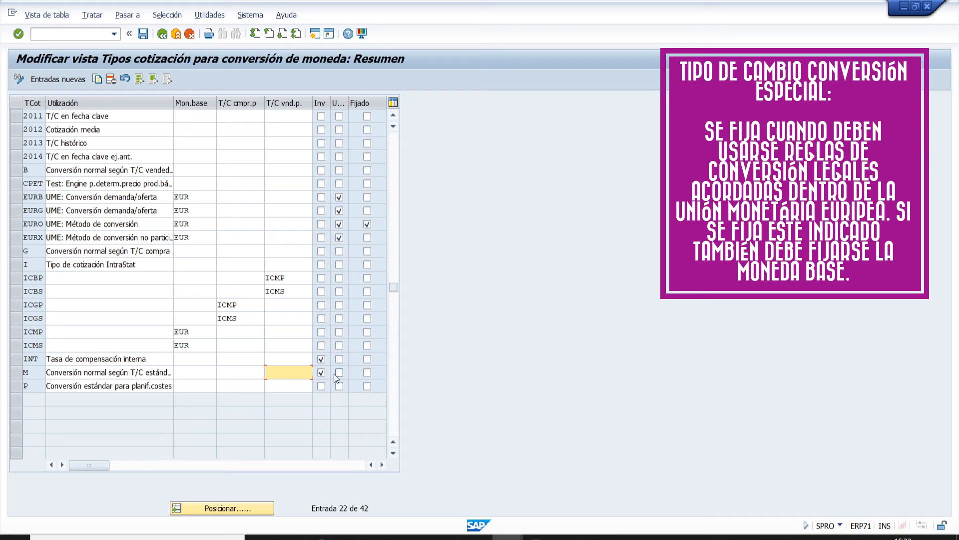
{"action": "left_click", "coordinate": [183, 368]}
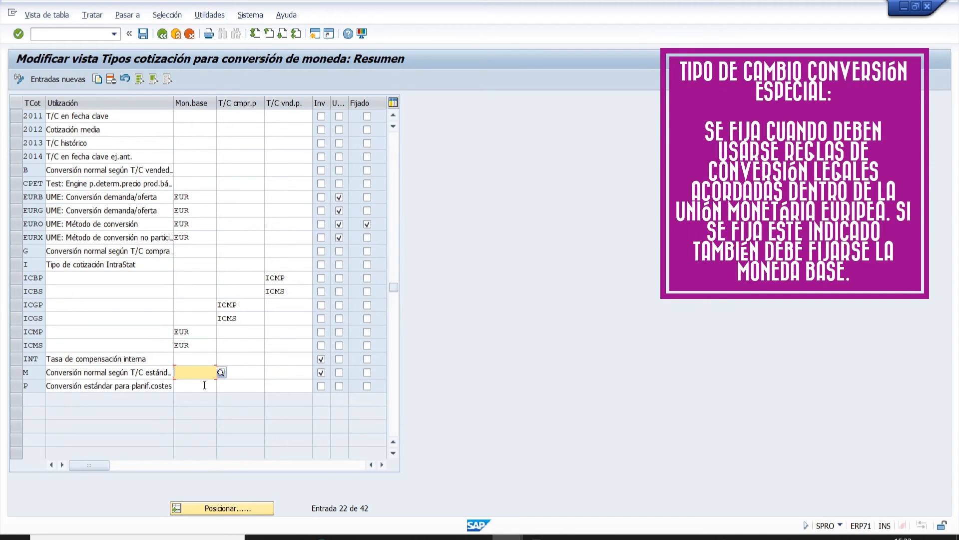
- Examine the Fijado indicator and key of exchange rate type M, and return to the implementation guide
{"action": "left_click", "coordinate": [363, 374]}
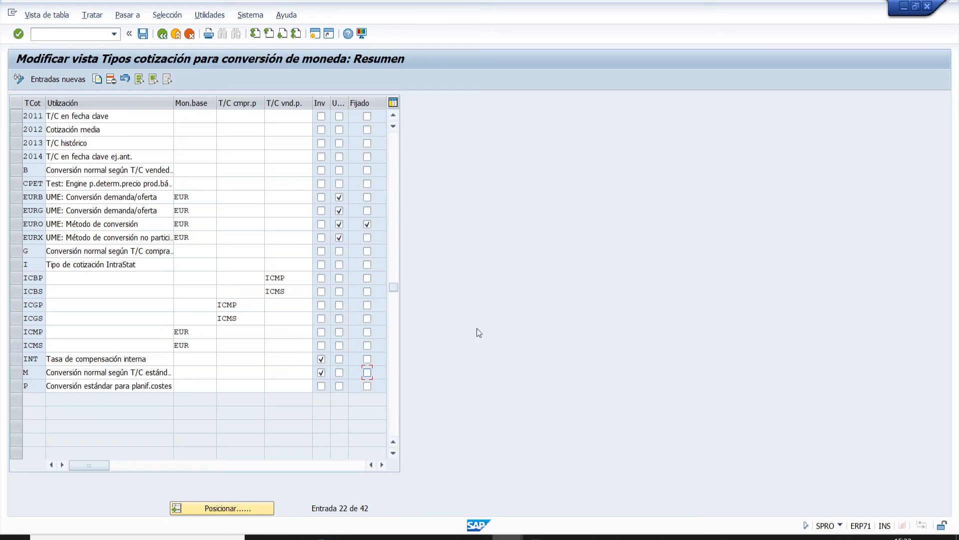
{"action": "left_click", "coordinate": [25, 373]}
{"action": "left_click", "coordinate": [165, 38]}
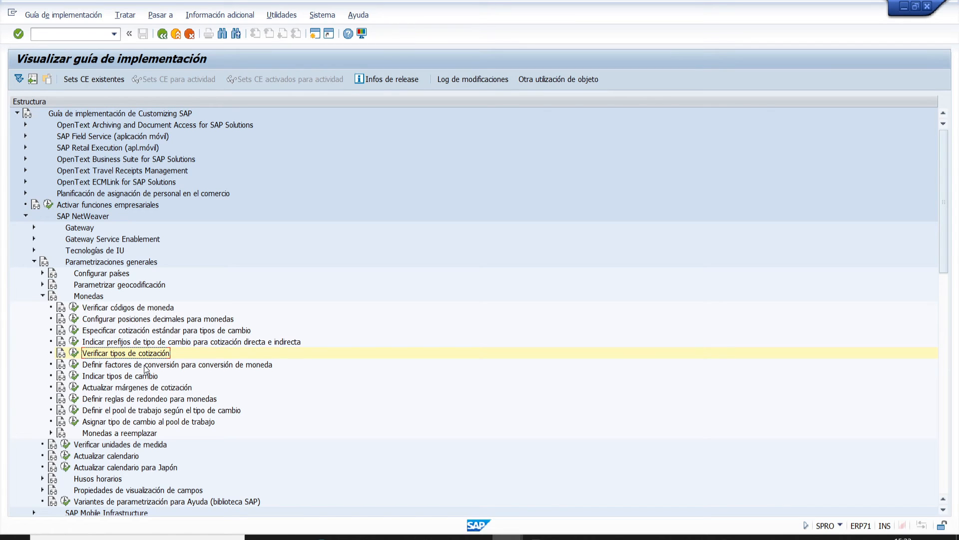
- Open the Indicar tipos de cambio activity and position the list at exchange rate type M
{"action": "left_click", "coordinate": [75, 378]}
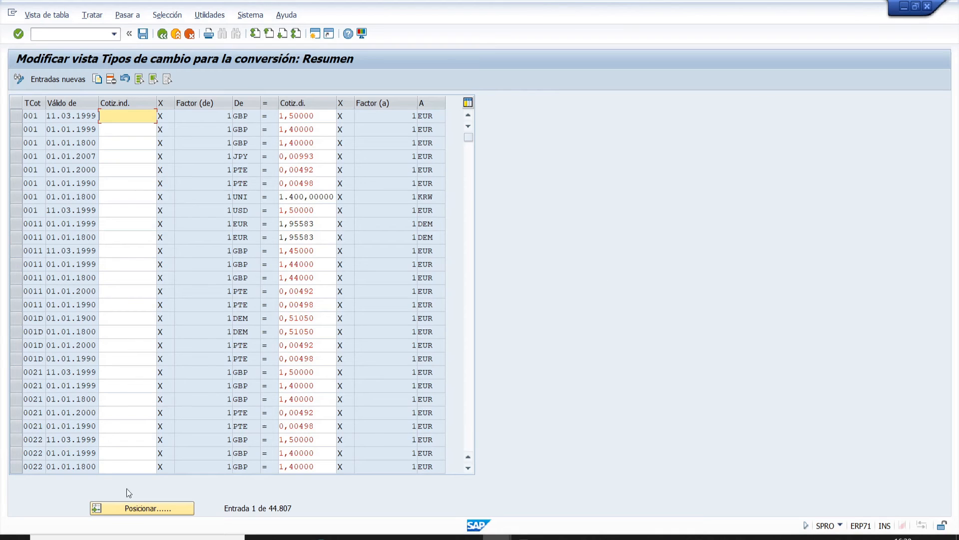
{"action": "left_click", "coordinate": [145, 506]}
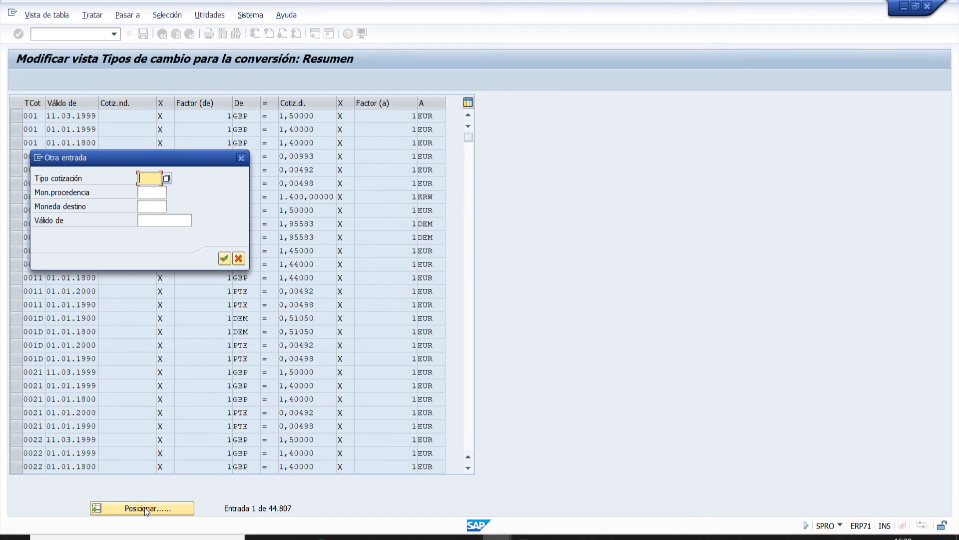
{"action": "type", "text": "M"}
{"action": "key", "text": "Return"}
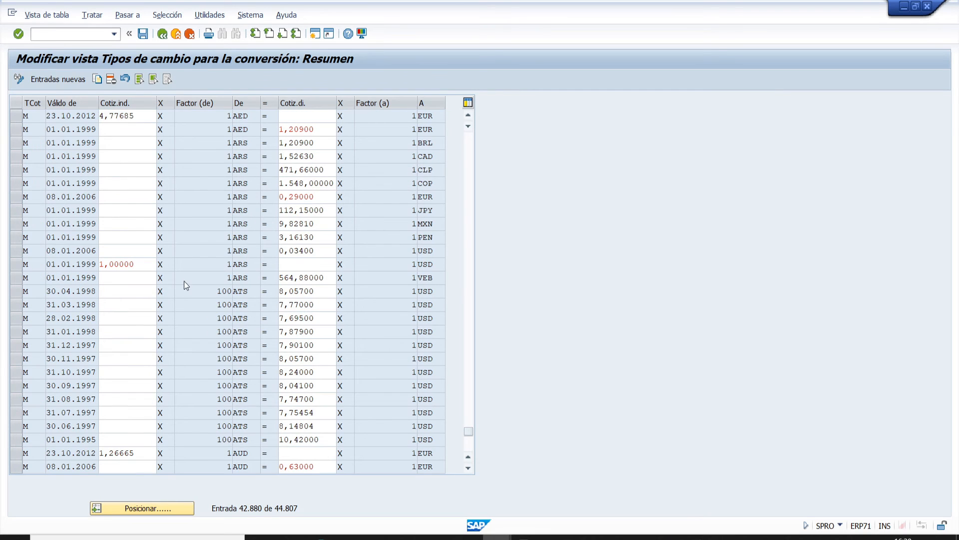
- Locate the type M entry from CAD to EUR dated 23.10.2012 and examine its key, validity date, indirect quotation and direct quotation
{"action": "scroll", "coordinate": [187, 280], "scroll_direction": "down", "scroll_amount": 3}
{"action": "scroll", "coordinate": [200, 272], "scroll_direction": "down", "scroll_amount": 15}
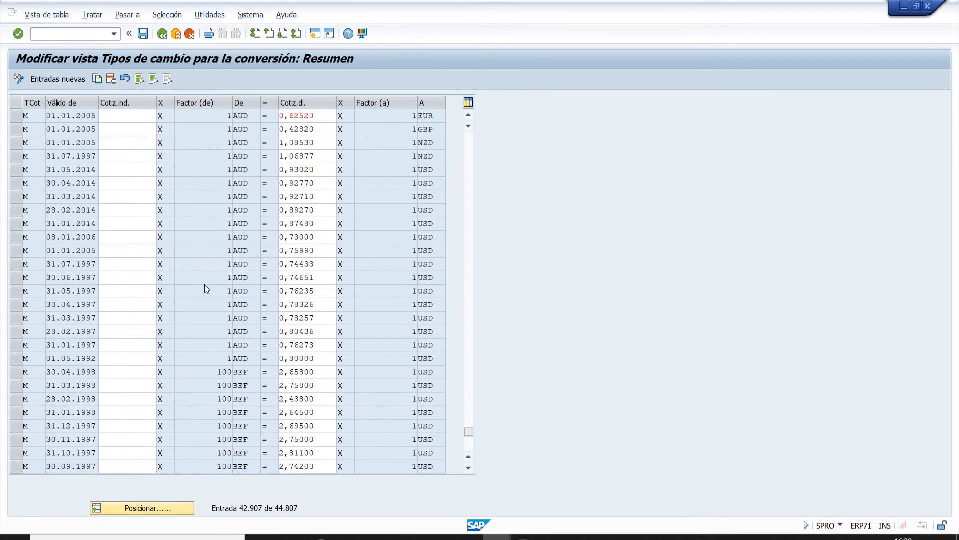
{"action": "scroll", "coordinate": [200, 299], "scroll_direction": "down", "scroll_amount": 10}
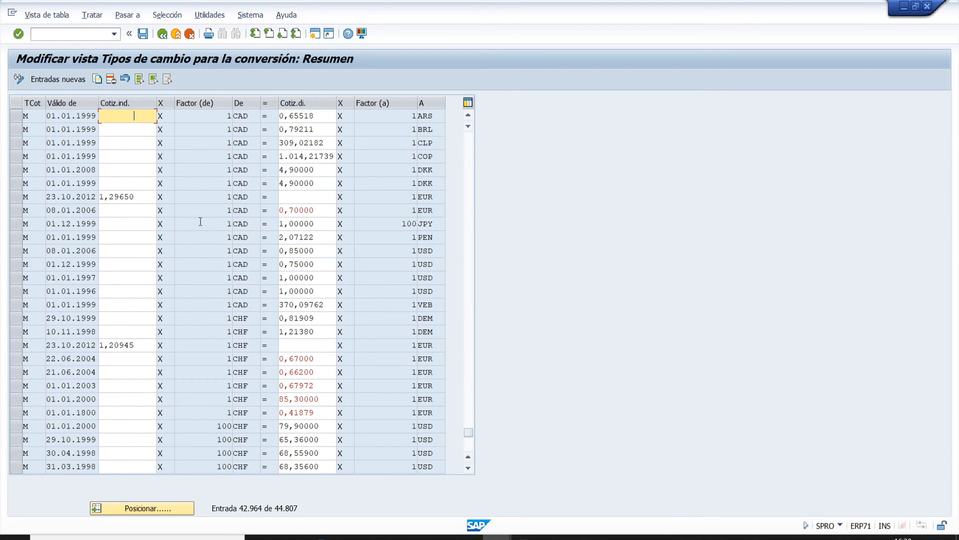
{"action": "left_click", "coordinate": [141, 200]}
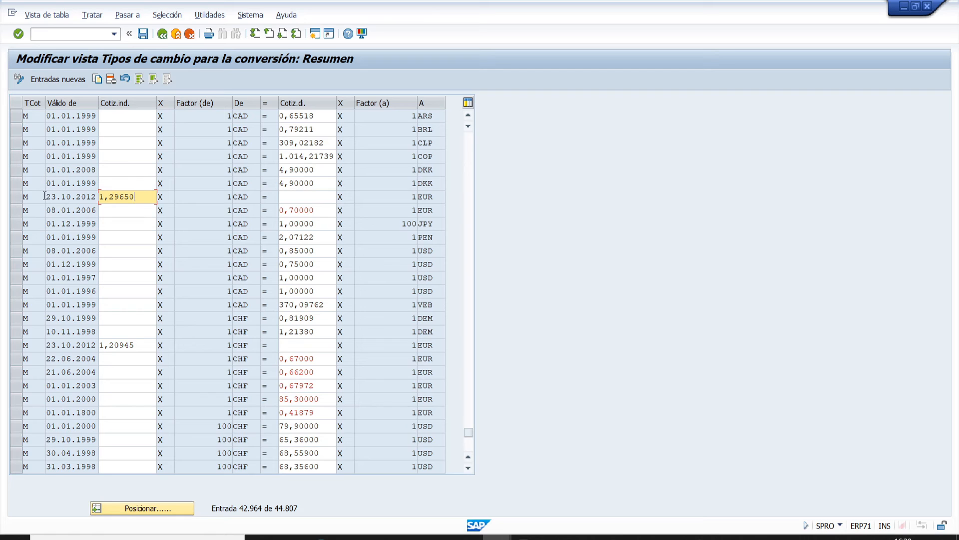
{"action": "left_click", "coordinate": [25, 196]}
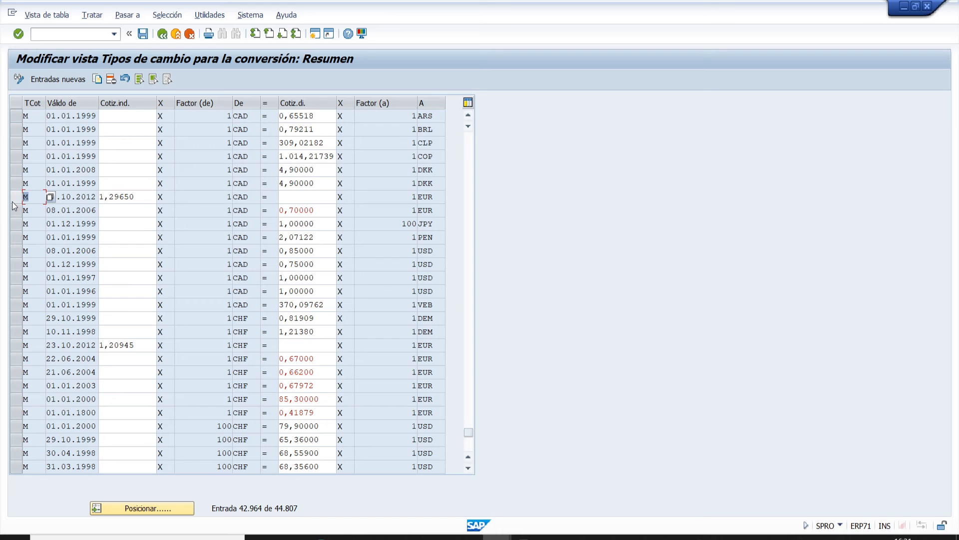
{"action": "left_click", "coordinate": [81, 198]}
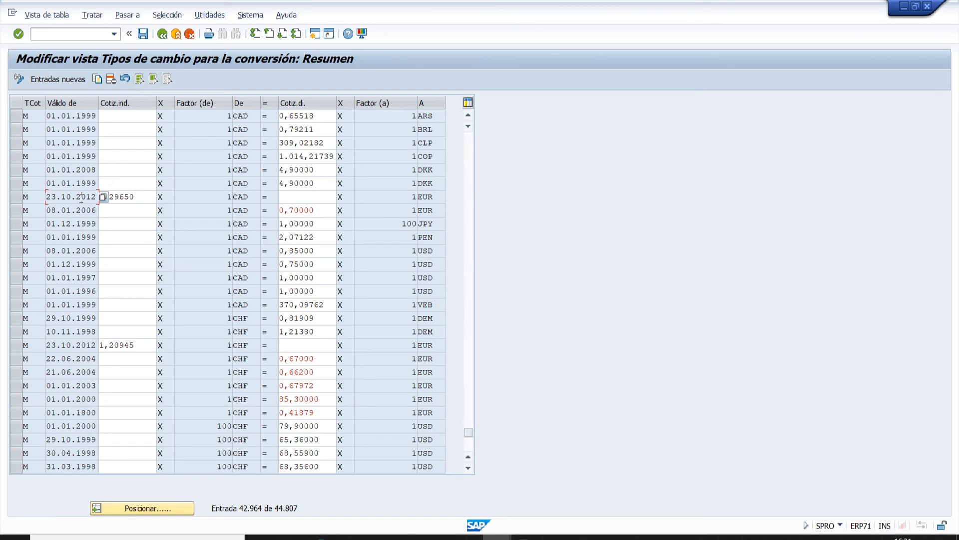
{"action": "double_click", "coordinate": [143, 198]}
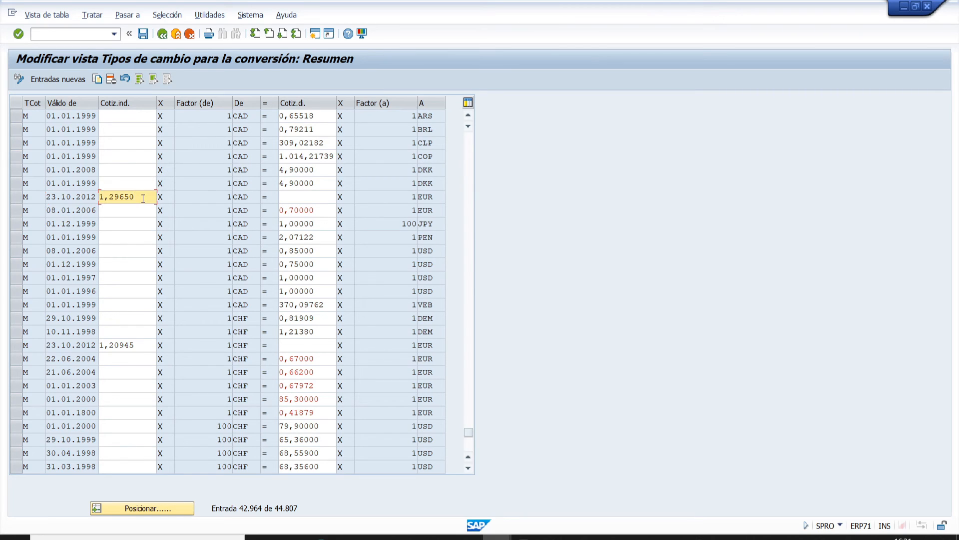
{"action": "left_click_drag", "start_coordinate": [143, 198], "coordinate": [80, 191]}
{"action": "left_click", "coordinate": [312, 199]}
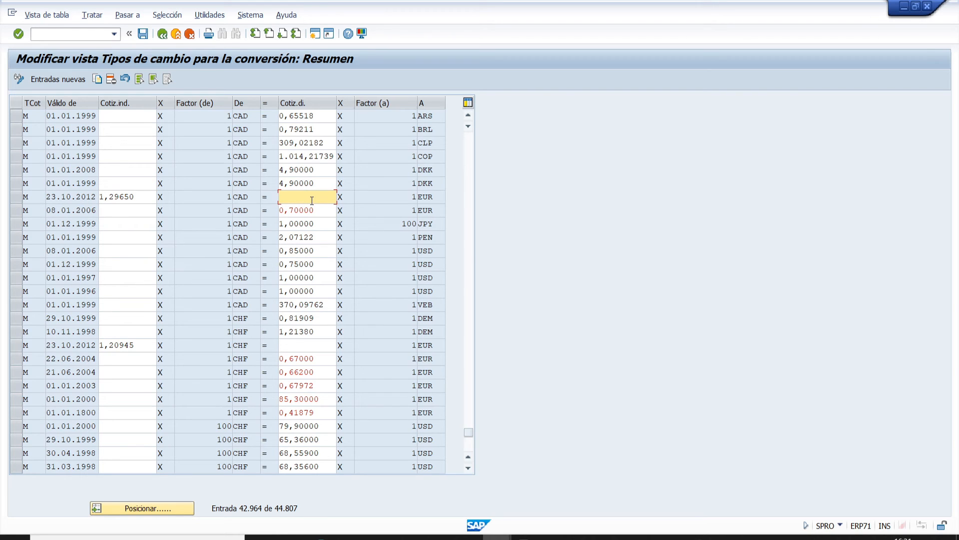
- Examine the from and to factors and the source and target currencies of the CAD to EUR entry dated 23.10.2012
{"action": "left_click", "coordinate": [250, 198]}
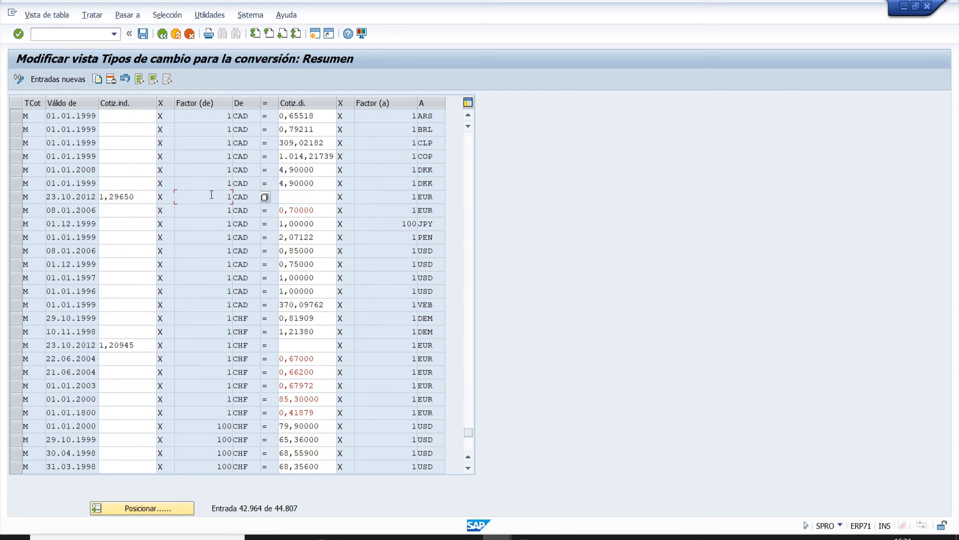
{"action": "left_click", "coordinate": [242, 198]}
{"action": "left_click", "coordinate": [373, 198]}
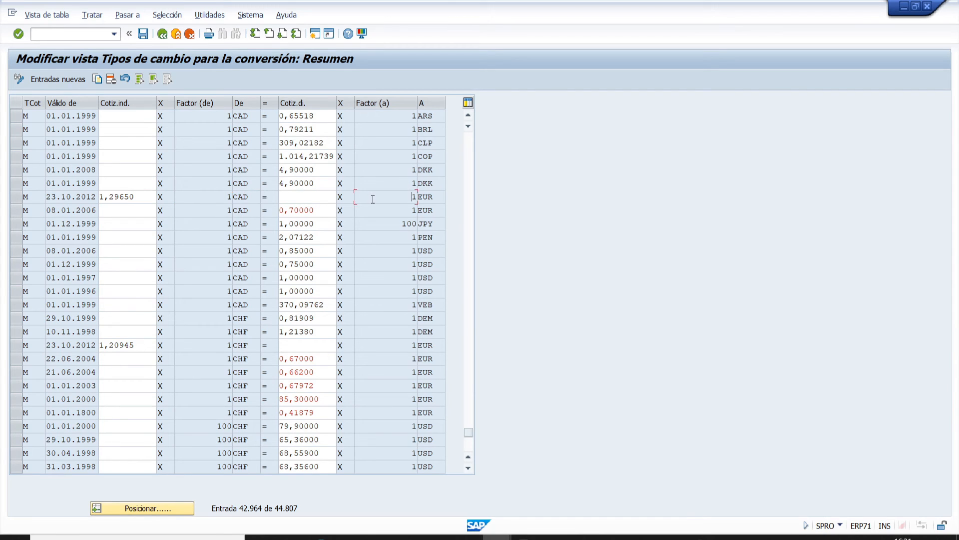
{"action": "left_click", "coordinate": [424, 198]}
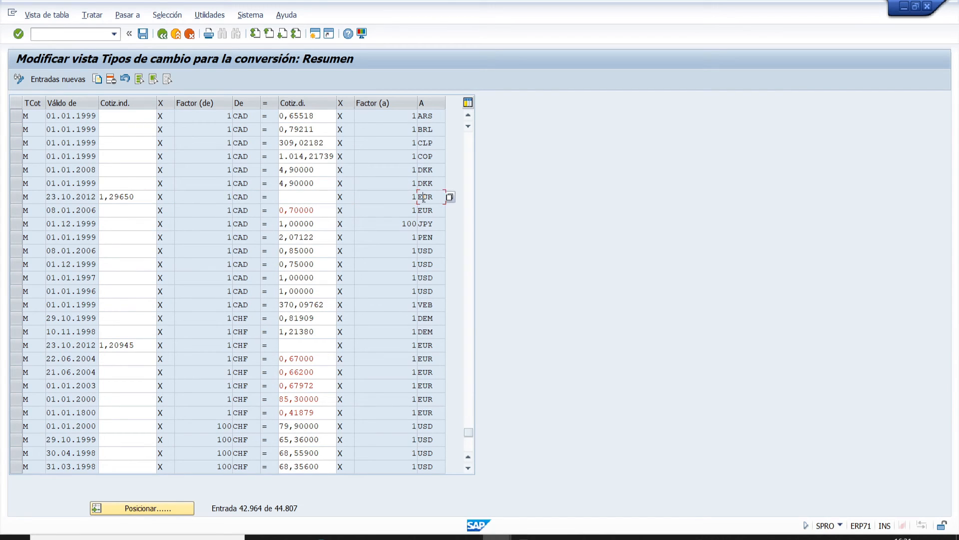
{"action": "left_click", "coordinate": [220, 200]}
{"action": "left_click_drag", "start_coordinate": [220, 200], "coordinate": [241, 196]}
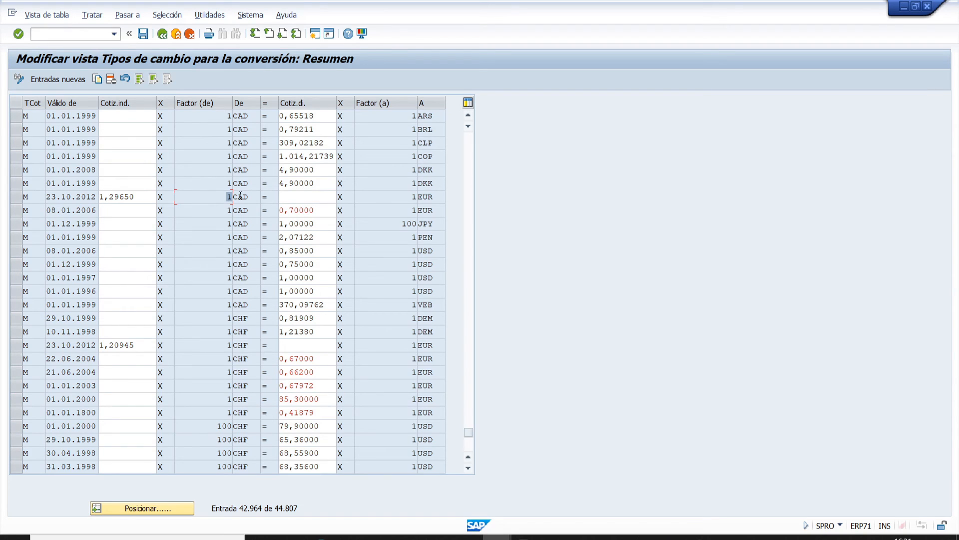
{"action": "left_click", "coordinate": [210, 198]}
{"action": "left_click_drag", "start_coordinate": [209, 198], "coordinate": [245, 198]}
{"action": "left_click", "coordinate": [253, 196]}
{"action": "left_click", "coordinate": [368, 200]}
{"action": "double_click", "coordinate": [414, 196]}
{"action": "left_click_drag", "start_coordinate": [433, 196], "coordinate": [413, 194]}
- Compare the indirect quotation of the 23.10.2012 CAD to EUR entry with the direct quotation of the 08.01.2006 entry
{"action": "left_click_drag", "start_coordinate": [151, 197], "coordinate": [81, 199]}
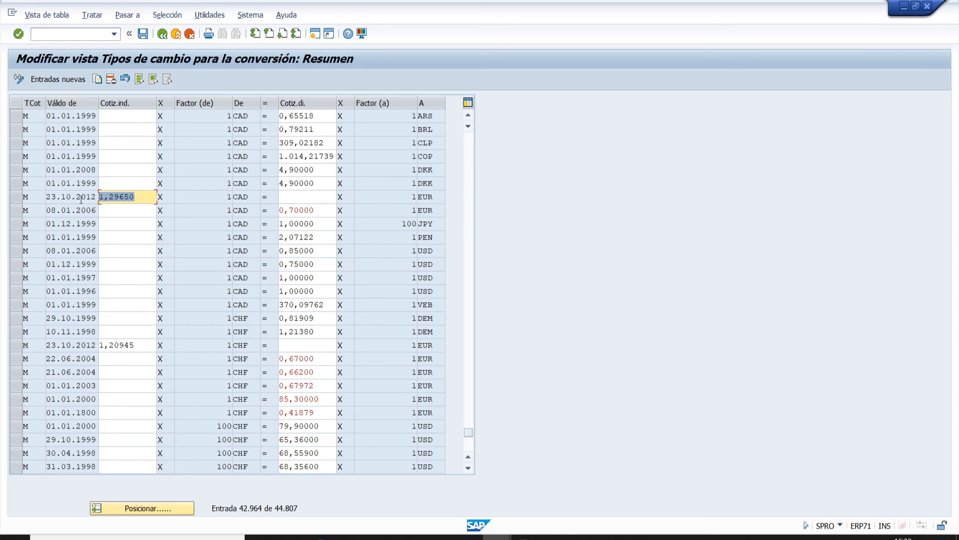
{"action": "left_click", "coordinate": [279, 195]}
{"action": "left_click_drag", "start_coordinate": [317, 210], "coordinate": [279, 210]}
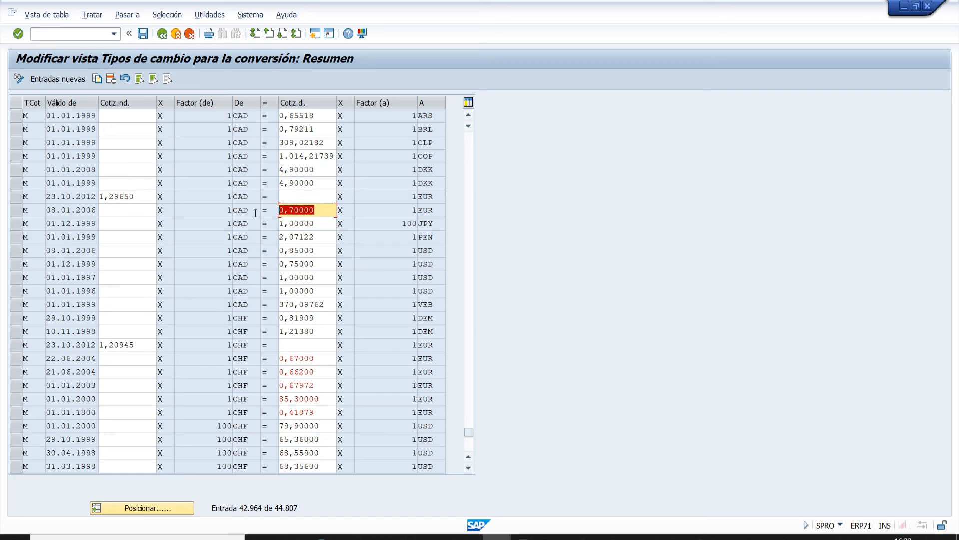
{"action": "left_click_drag", "start_coordinate": [145, 200], "coordinate": [81, 198]}
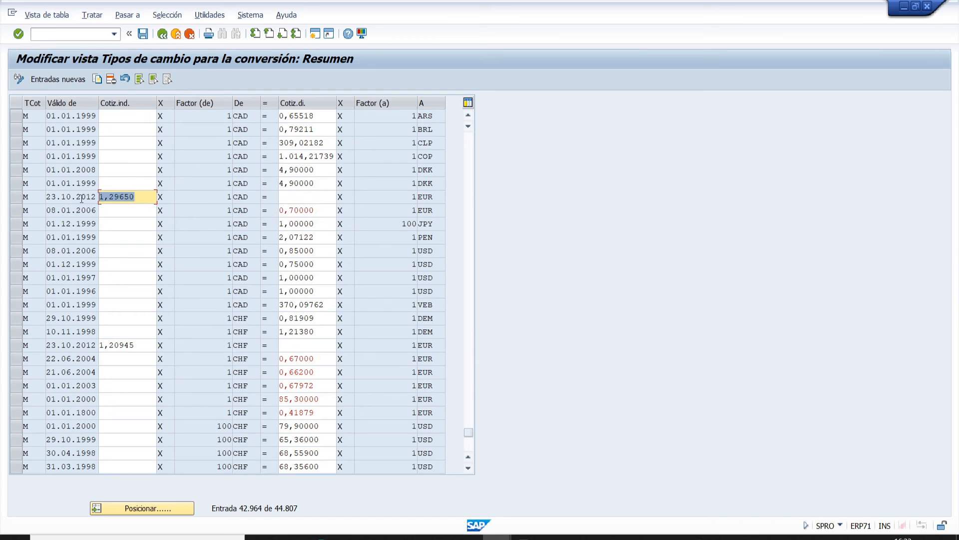
{"action": "left_click", "coordinate": [15, 196]}
{"action": "left_click", "coordinate": [119, 197]}
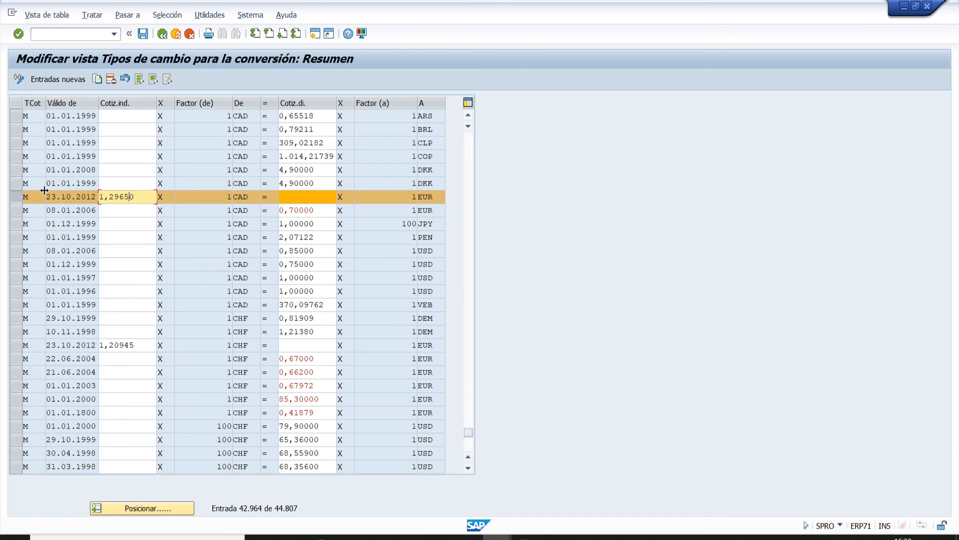
{"action": "double_click", "coordinate": [138, 200]}
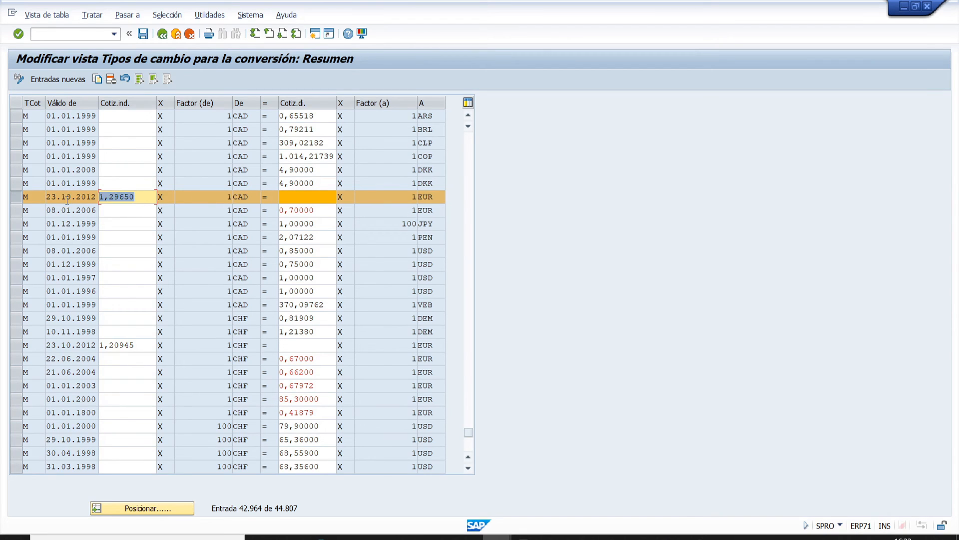
{"action": "left_click", "coordinate": [23, 211]}
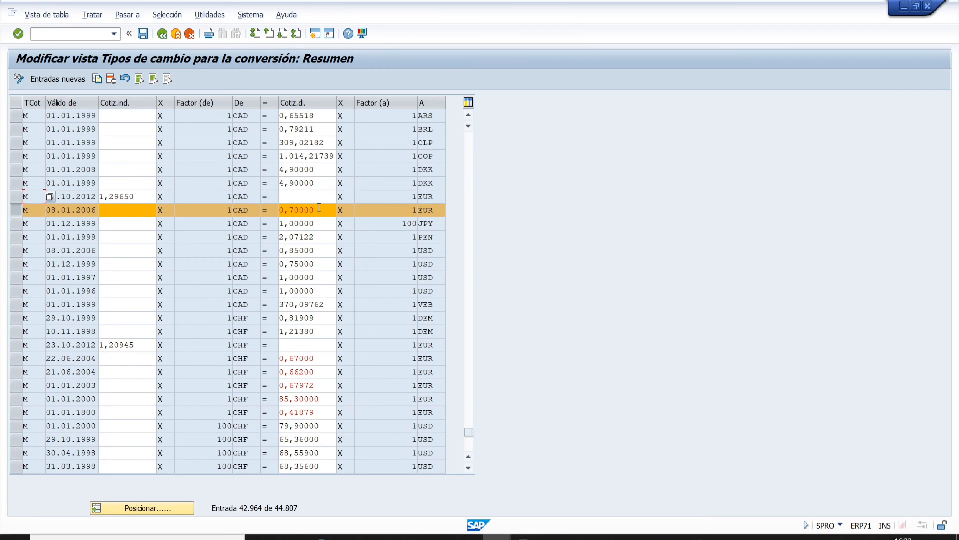
{"action": "left_click", "coordinate": [18, 210]}
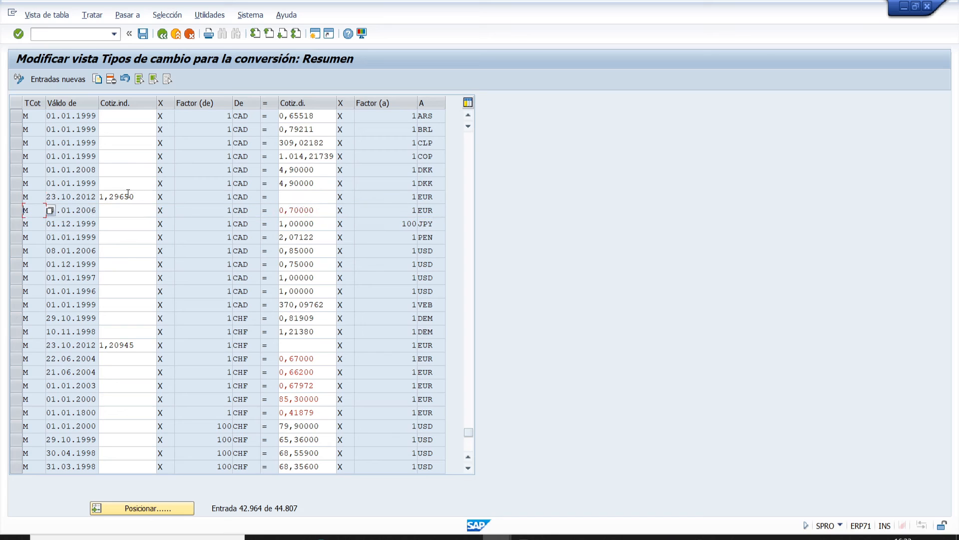
- Examine how the indirect quotation of the 23.10.2012 entry relates its target currency EUR to its source currency CAD
{"action": "left_click", "coordinate": [142, 196]}
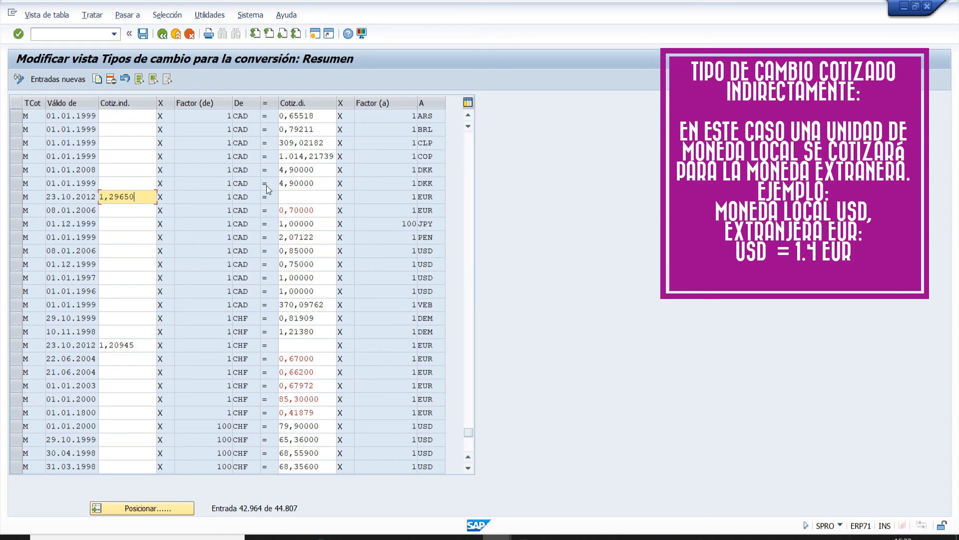
{"action": "double_click", "coordinate": [438, 197]}
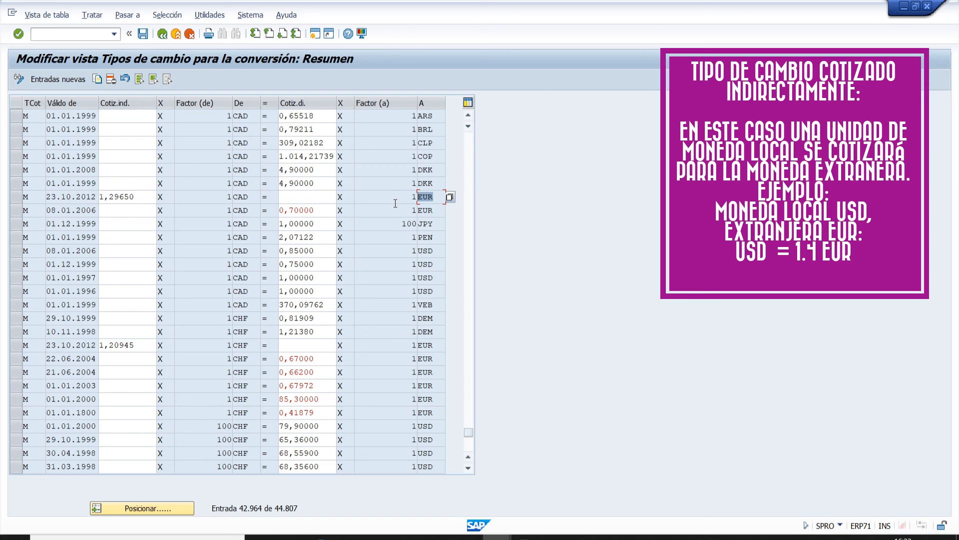
{"action": "double_click", "coordinate": [255, 195]}
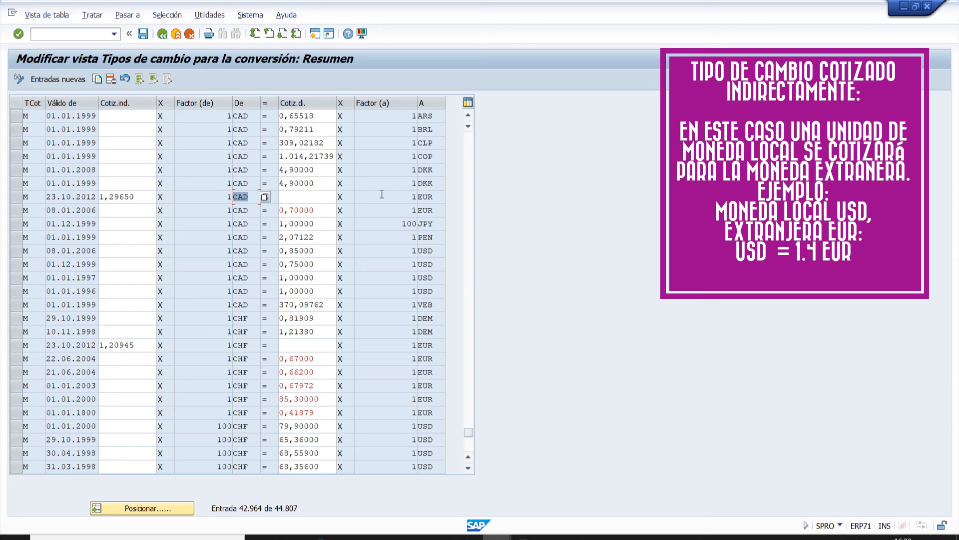
{"action": "double_click", "coordinate": [415, 197]}
{"action": "double_click", "coordinate": [125, 196]}
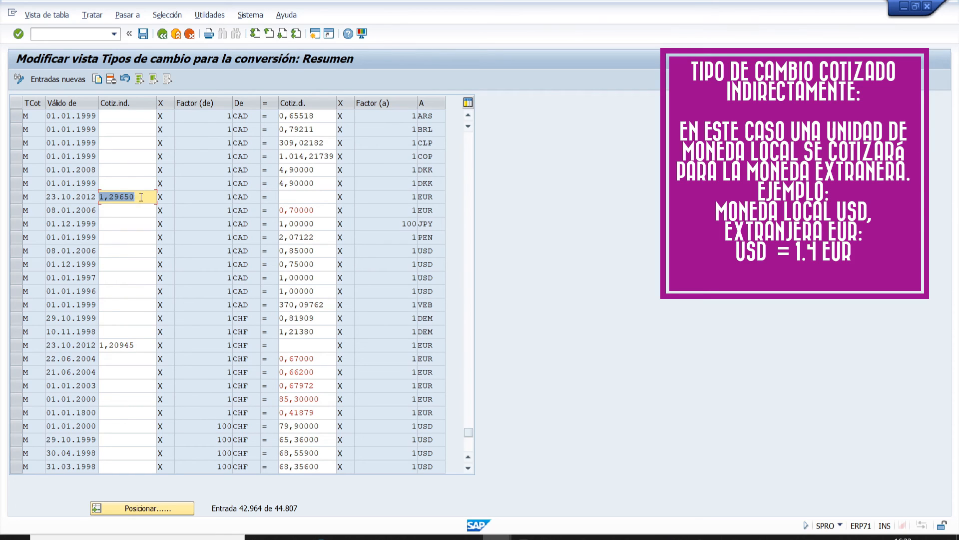
{"action": "key", "text": "Tab"}
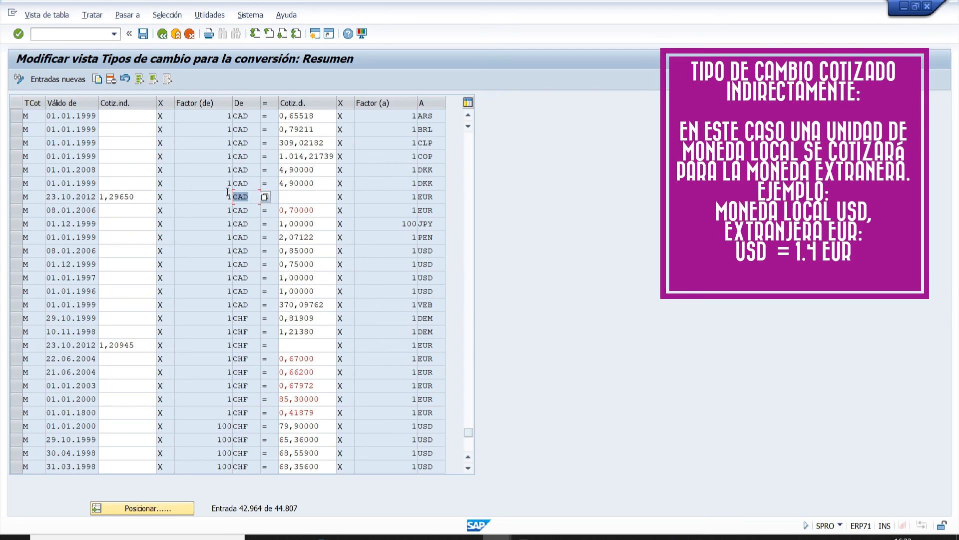
- Examine the direct quotation of the 08.01.2006 CAD to EUR entry, and check the total number of entries in the list
{"action": "left_click", "coordinate": [304, 210]}
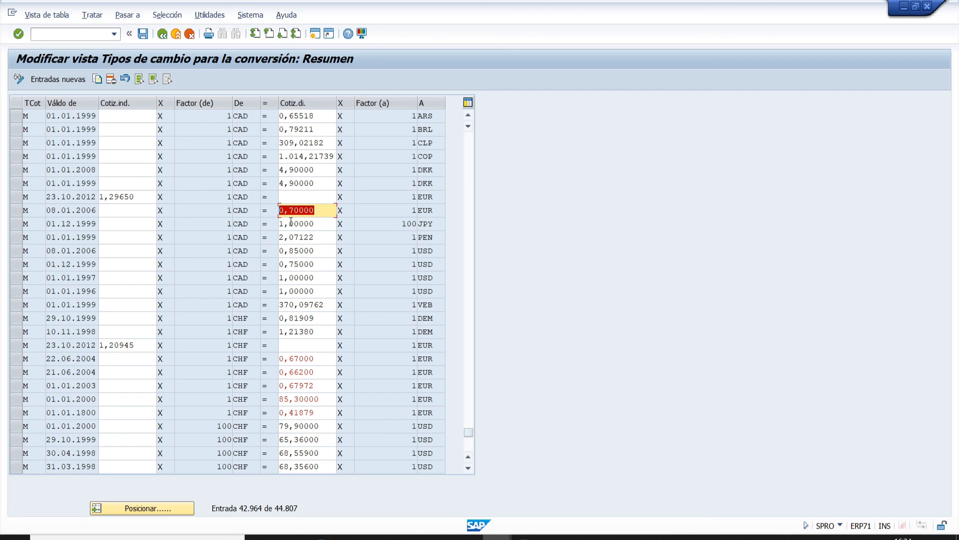
{"action": "left_click", "coordinate": [52, 197]}
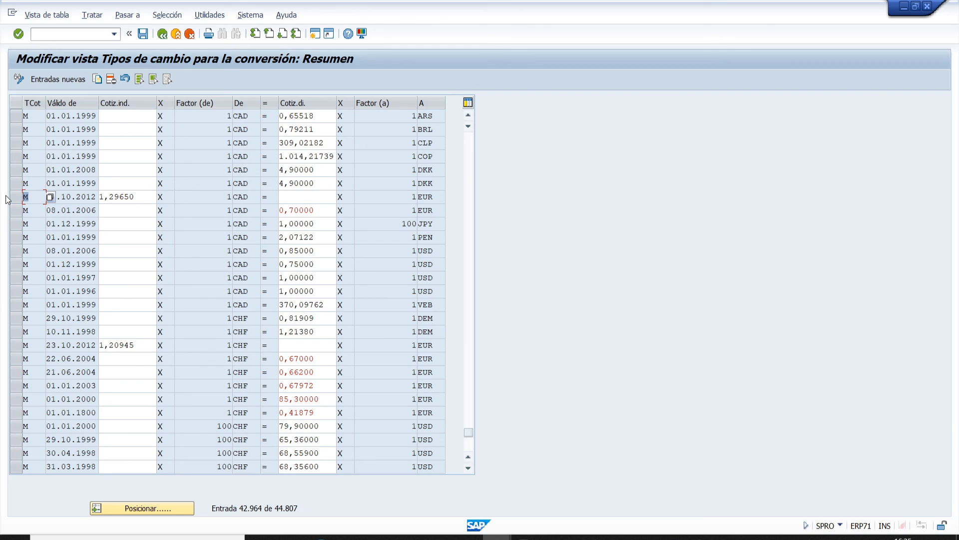
{"action": "left_click_drag", "start_coordinate": [299, 508], "coordinate": [276, 508]}
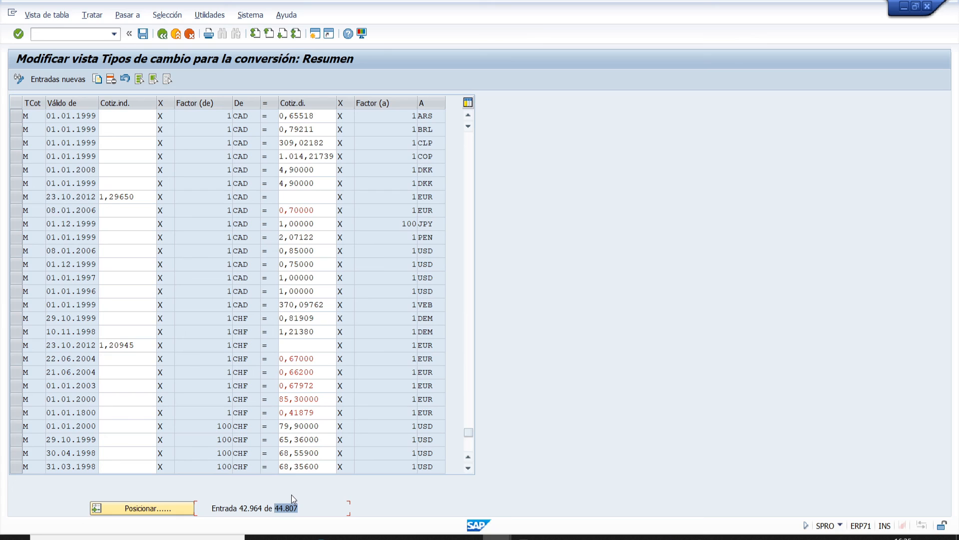